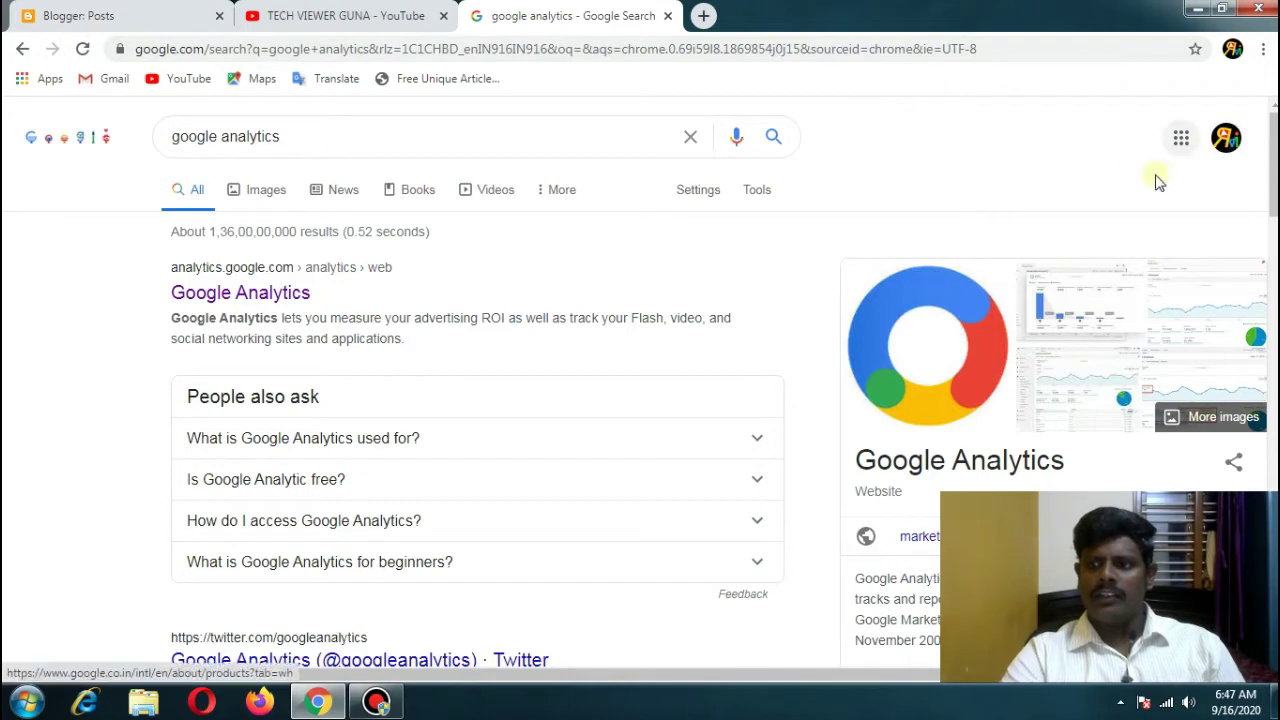
# - Open Google Analytics from the search results, start measuring, and name the new account Tech Ariza
pyautogui.click(248, 292)
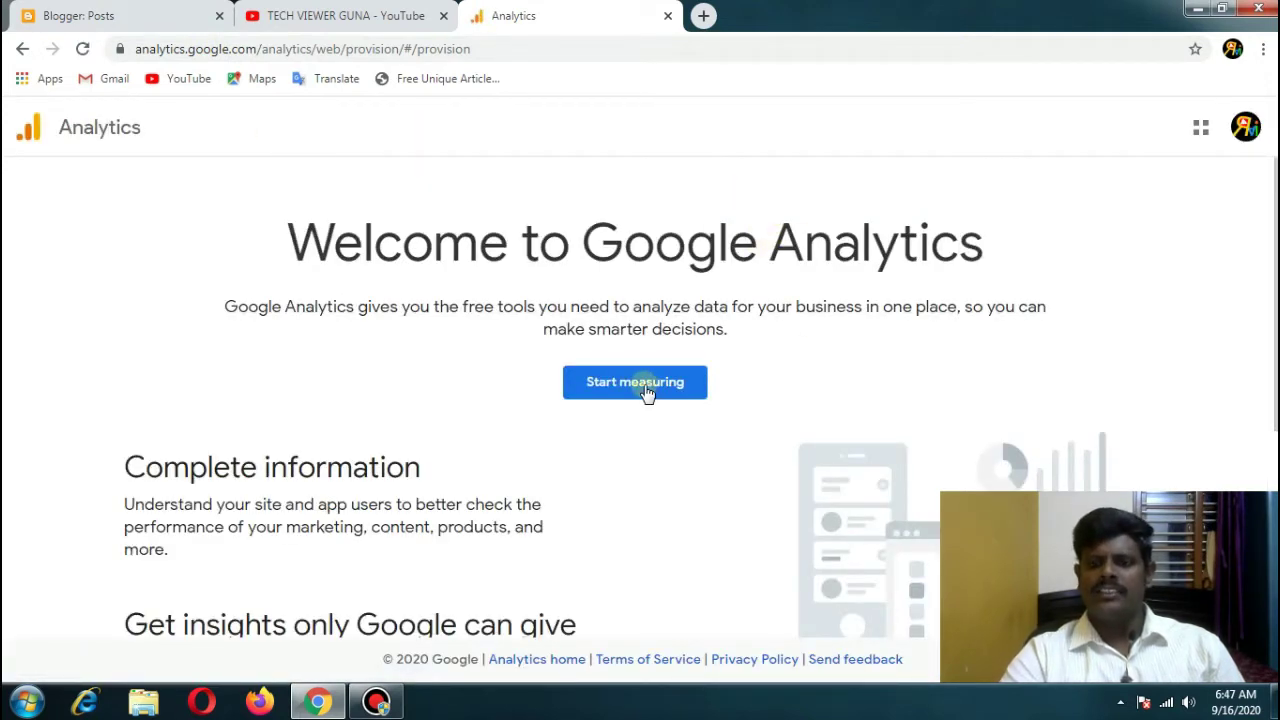
pyautogui.click(650, 393)
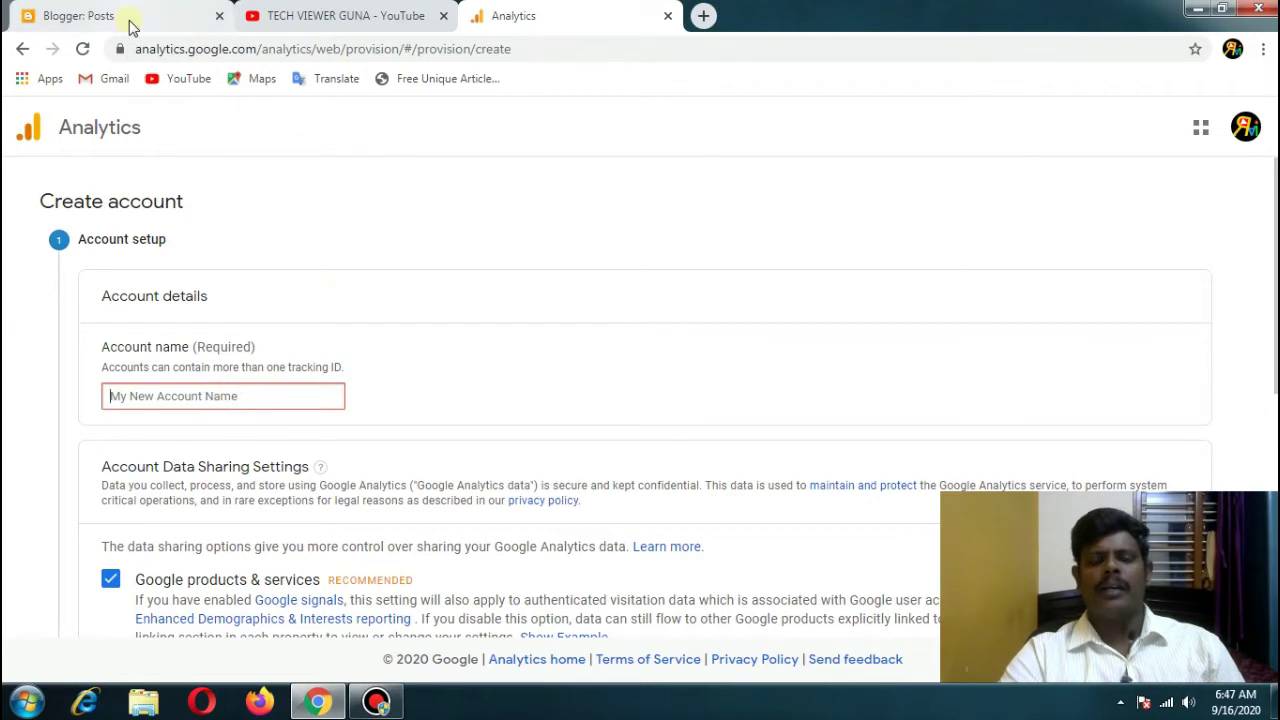
pyautogui.click(165, 400)
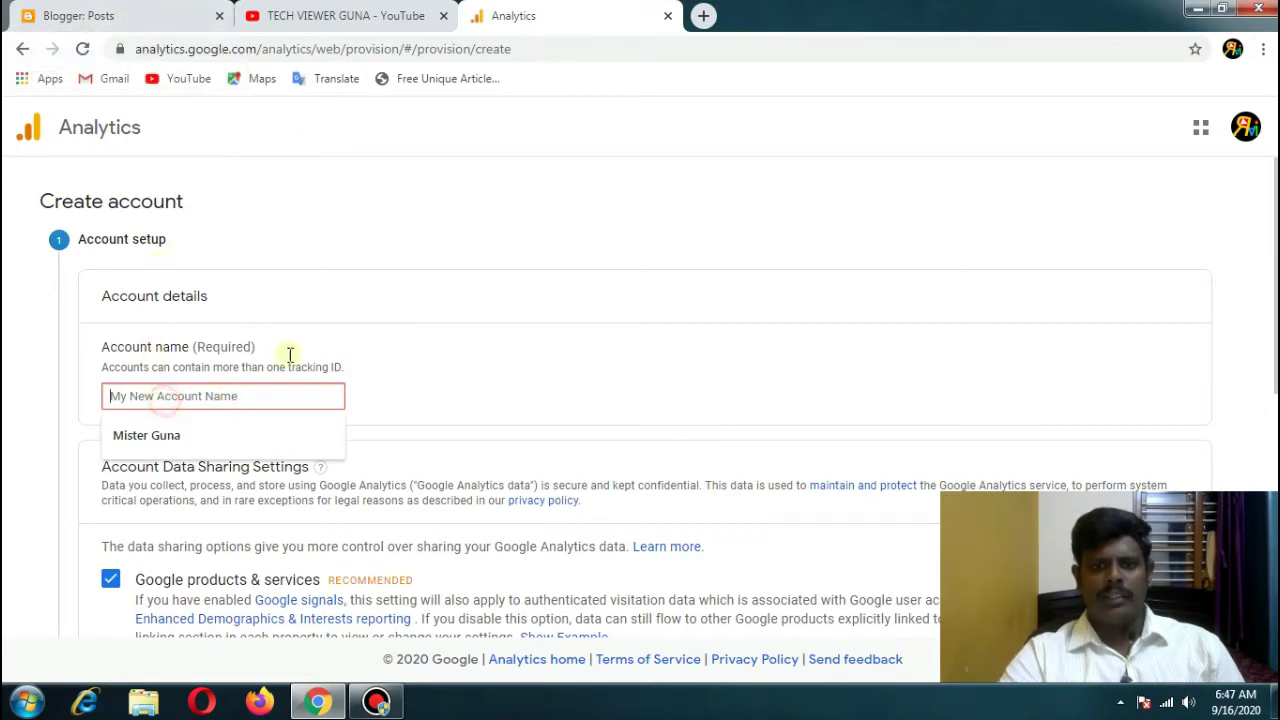
pyautogui.write('Tech Ariza')
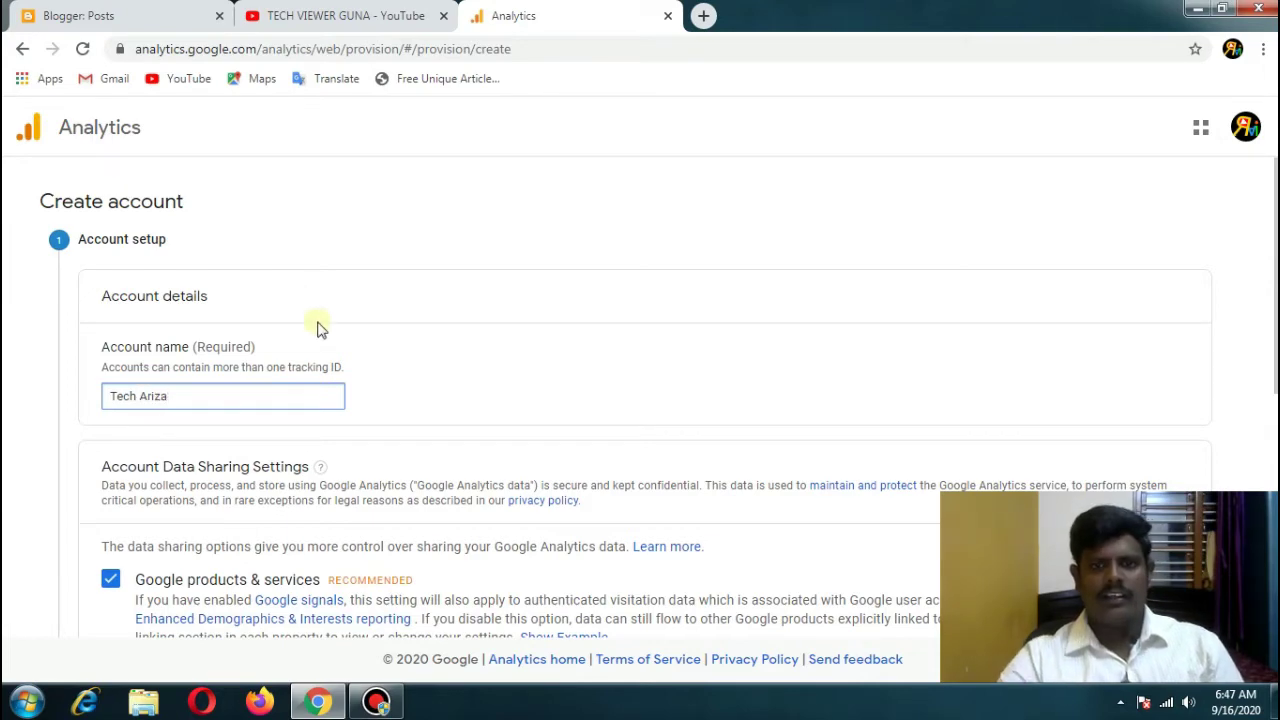
# - Review the account data sharing settings, keep all recommended options enabled, and continue to the measurement choice
pyautogui.scroll(-5, 410, 350)
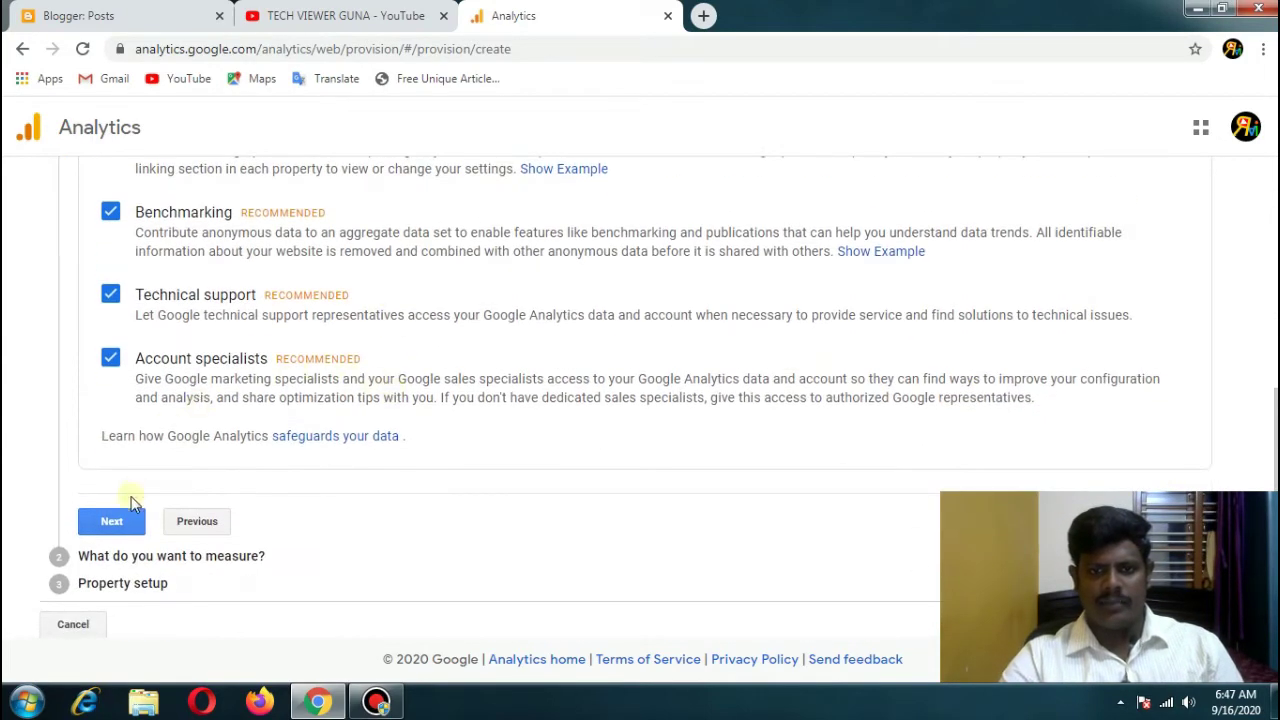
pyautogui.scroll(2, 170, 275)
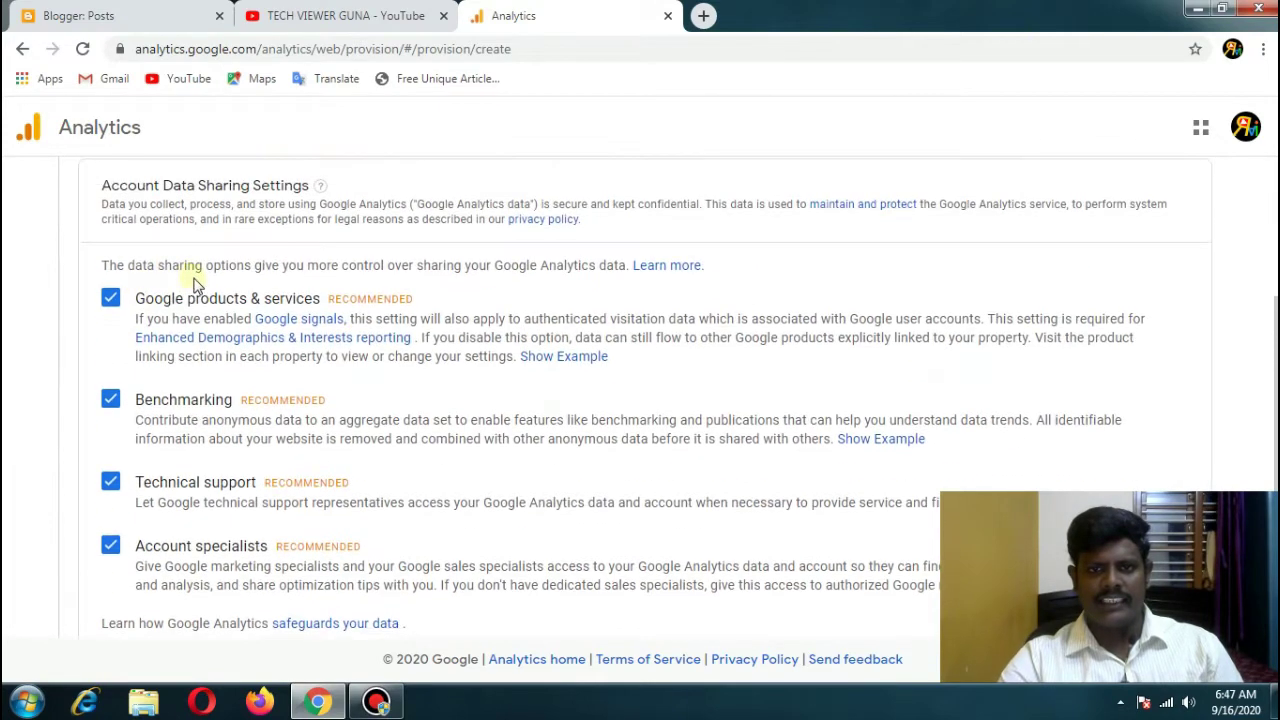
pyautogui.scroll(-2, 196, 285)
pyautogui.click(106, 497)
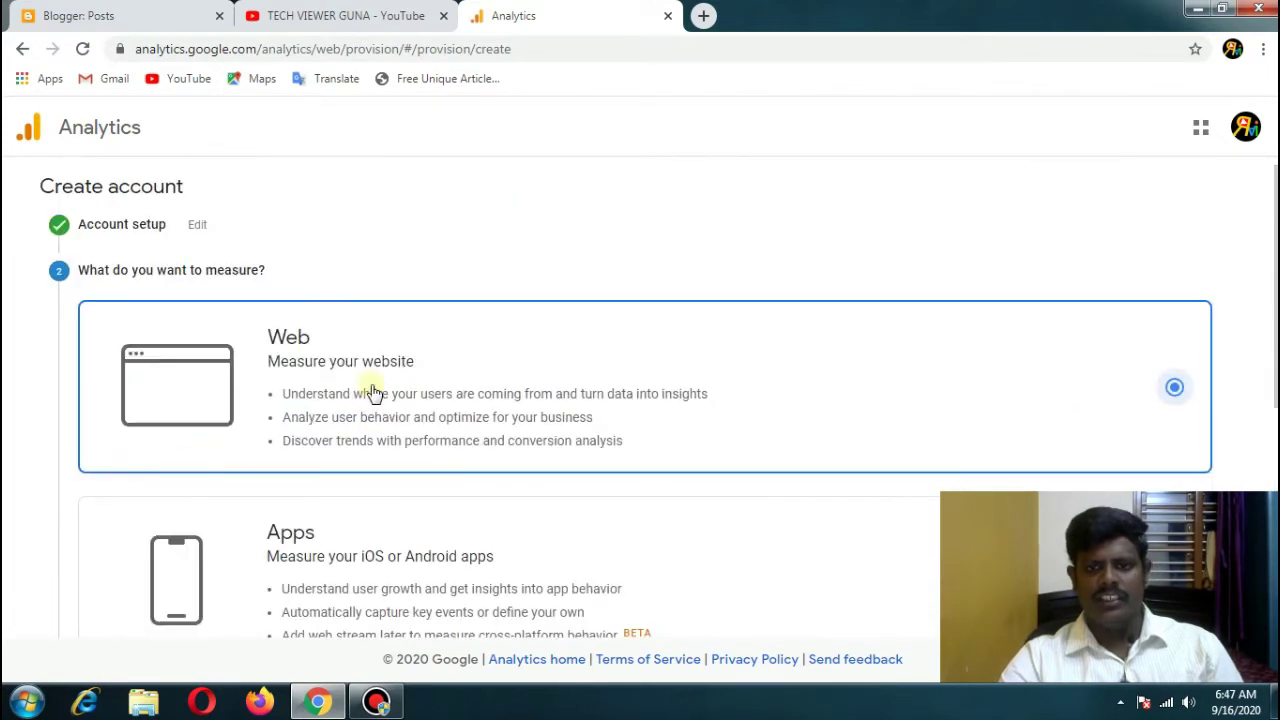
# - Review the Web, Apps, and Apps and web options, keep Web as the measurement type, and continue to property setup
pyautogui.scroll(-3, 400, 350)
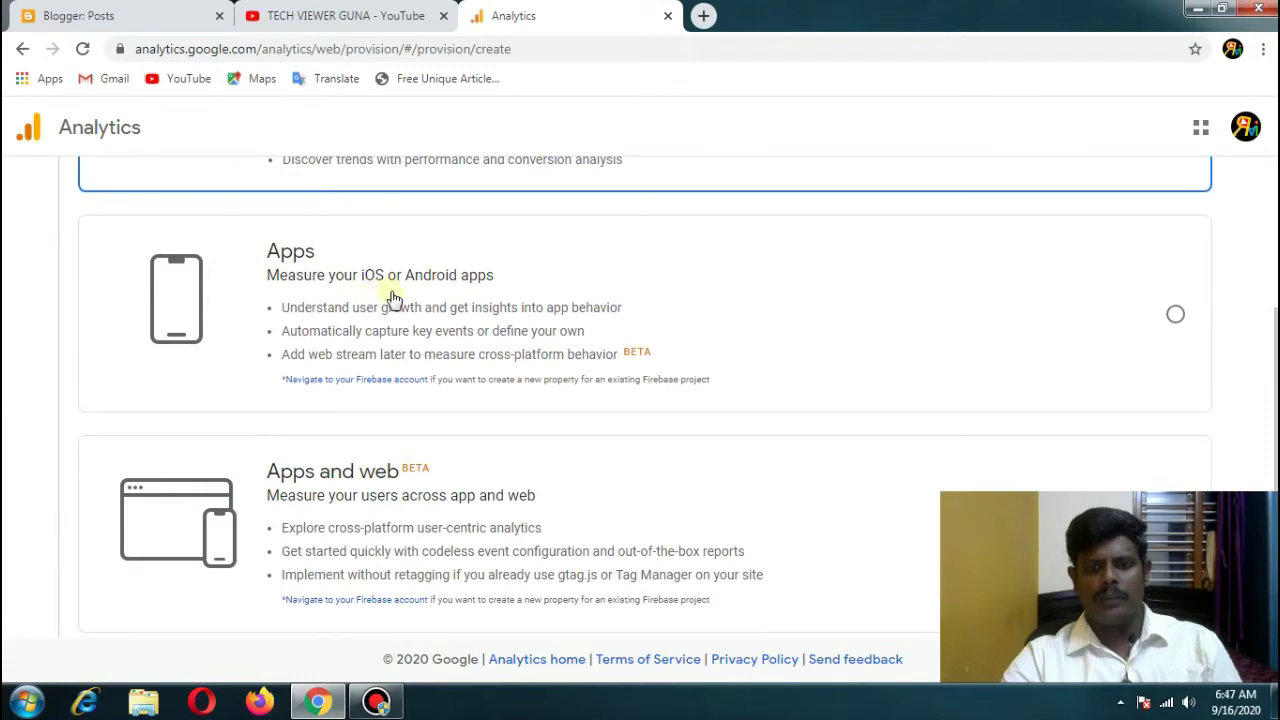
pyautogui.scroll(3, 457, 314)
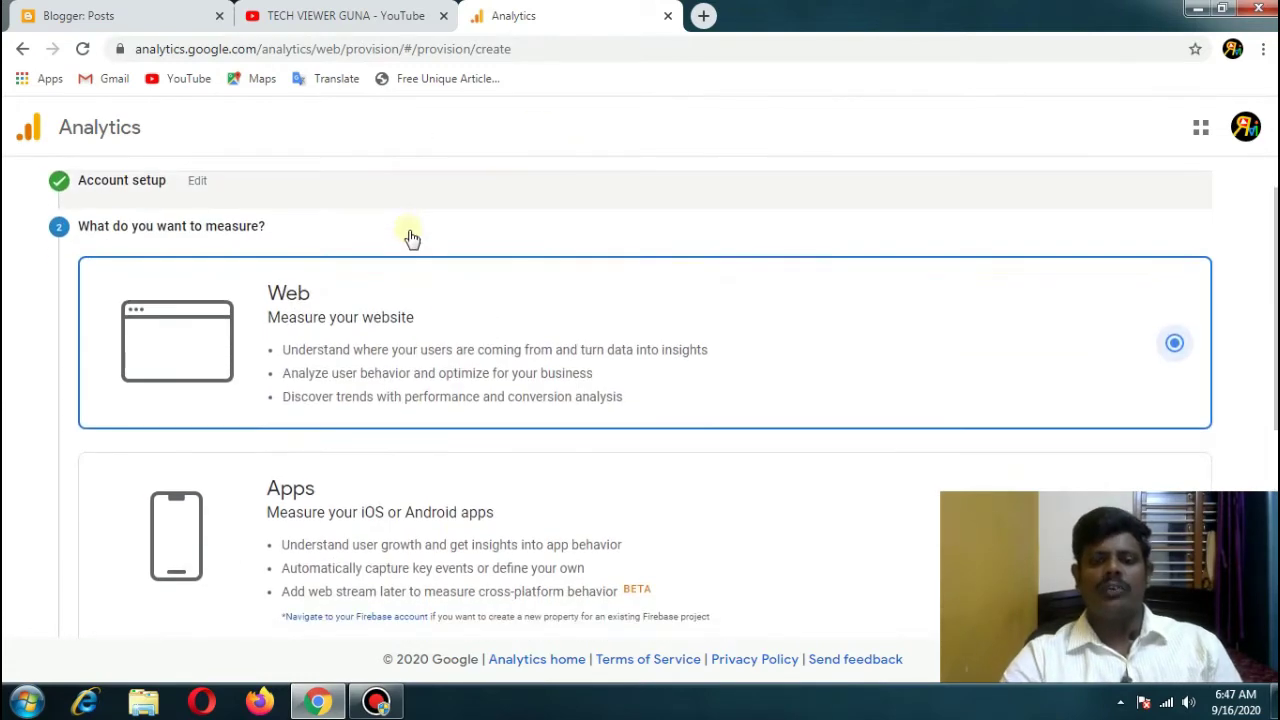
pyautogui.scroll(-1, 410, 238)
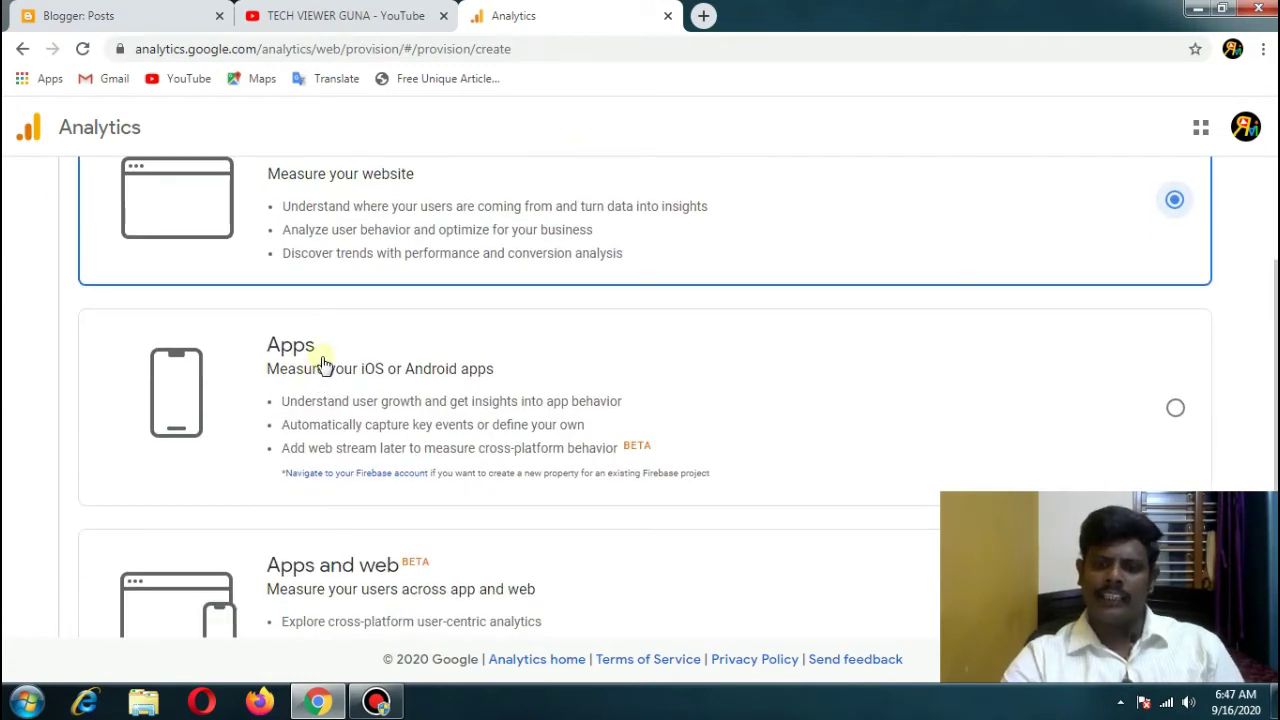
pyautogui.scroll(-2, 363, 511)
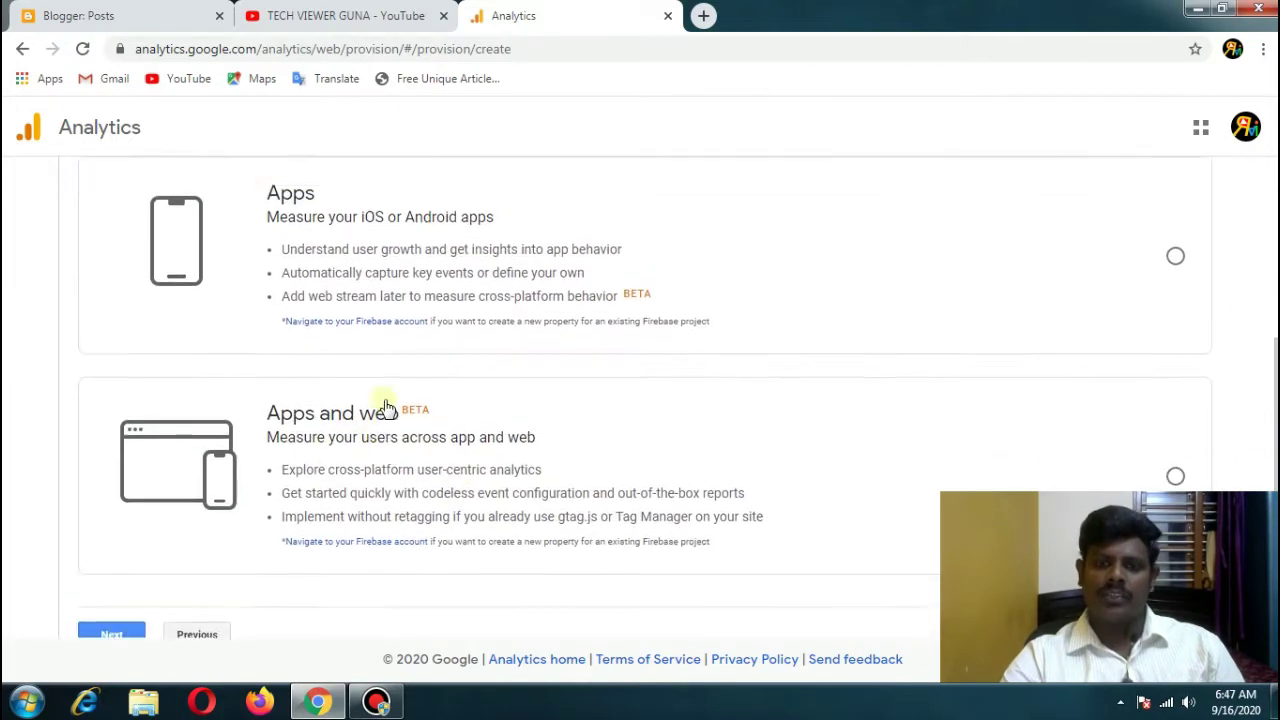
pyautogui.scroll(3, 395, 412)
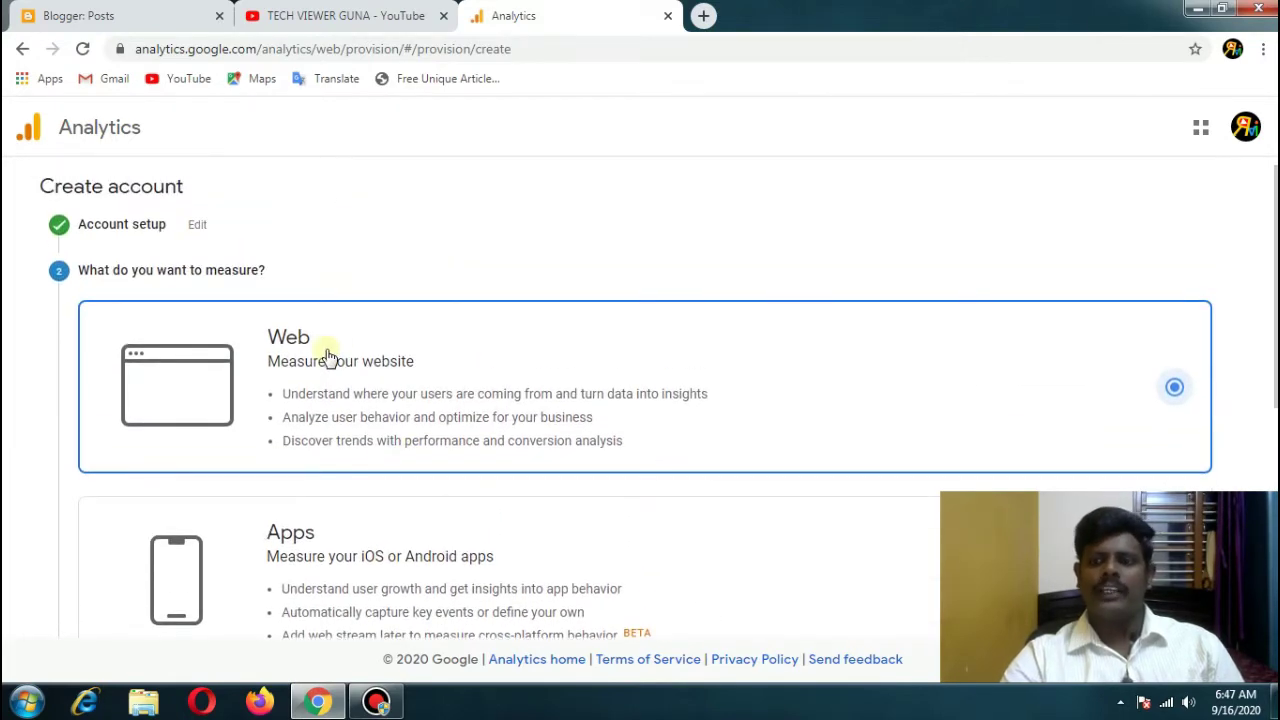
pyautogui.scroll(-2, 1014, 366)
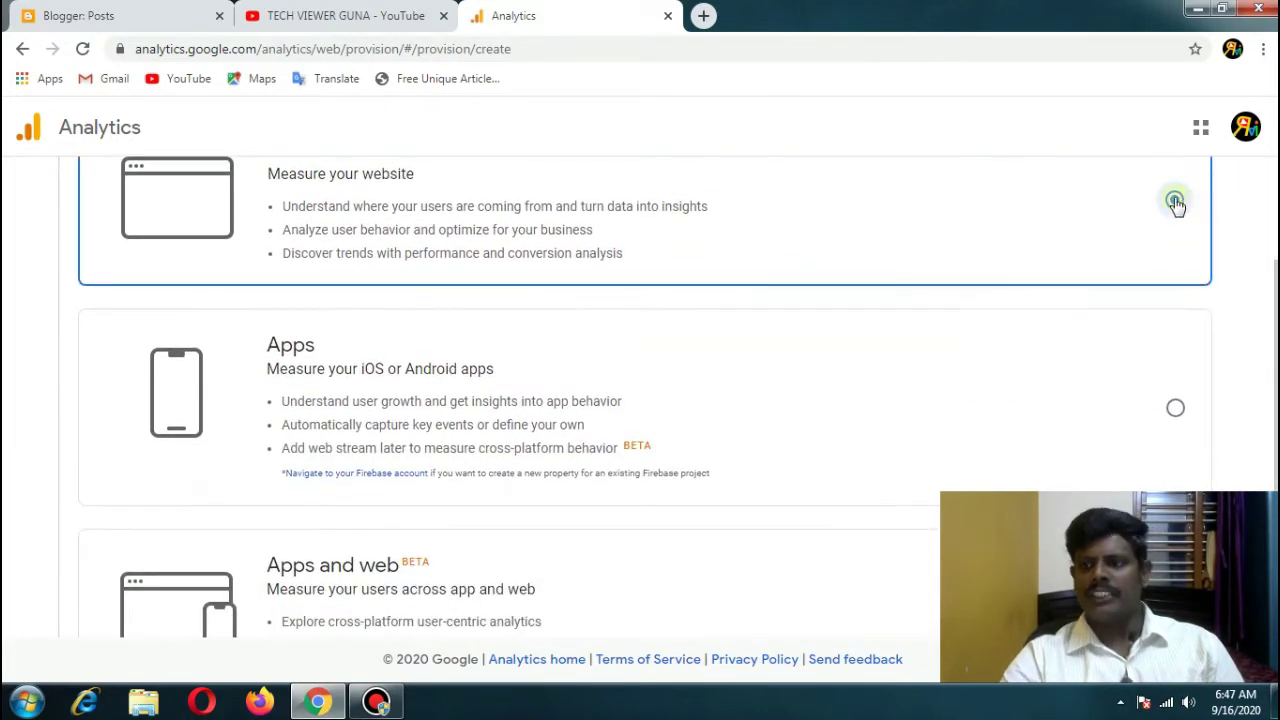
pyautogui.scroll(-2, 1172, 250)
pyautogui.scroll(3, 1180, 400)
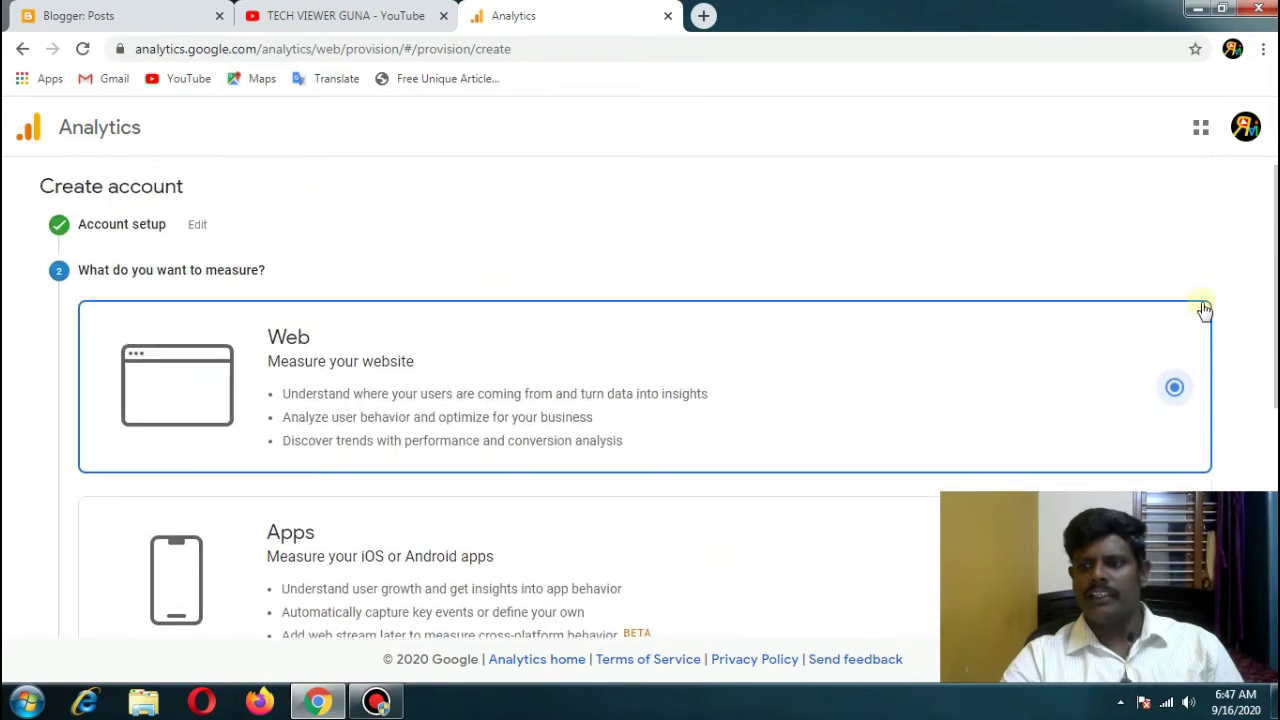
pyautogui.scroll(-2, 1185, 375)
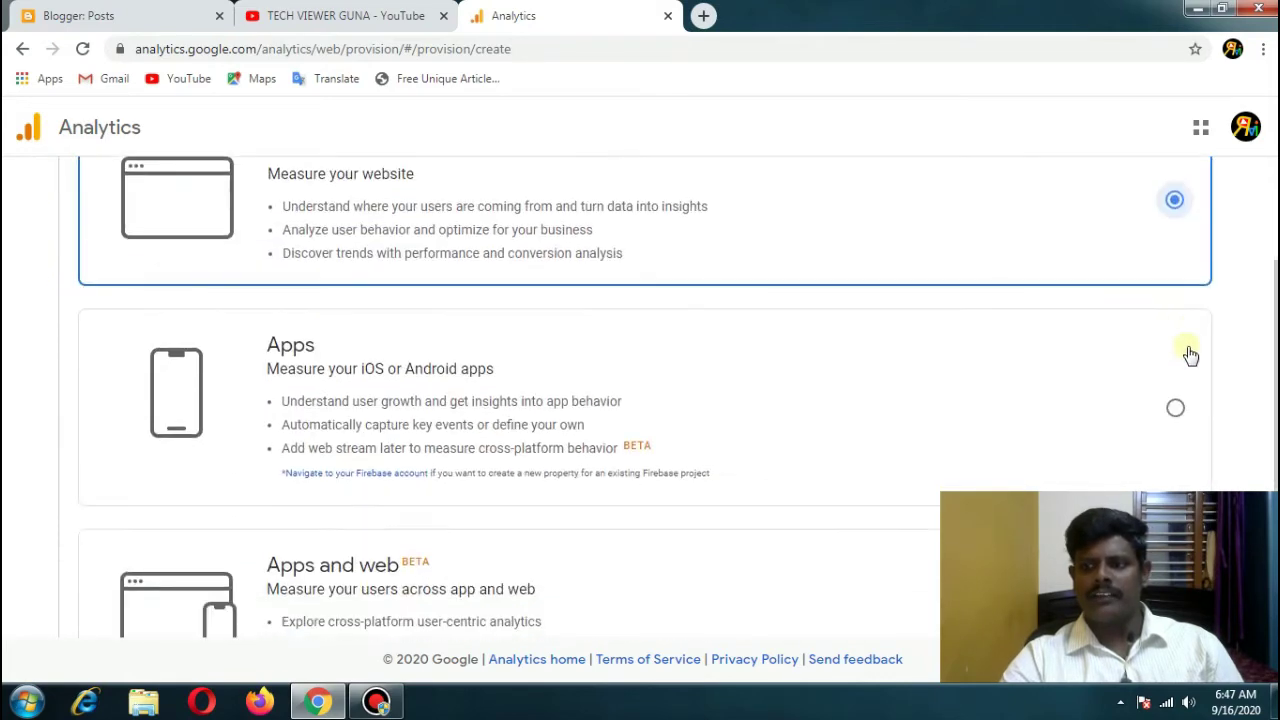
pyautogui.scroll(-3, 818, 353)
pyautogui.click(111, 524)
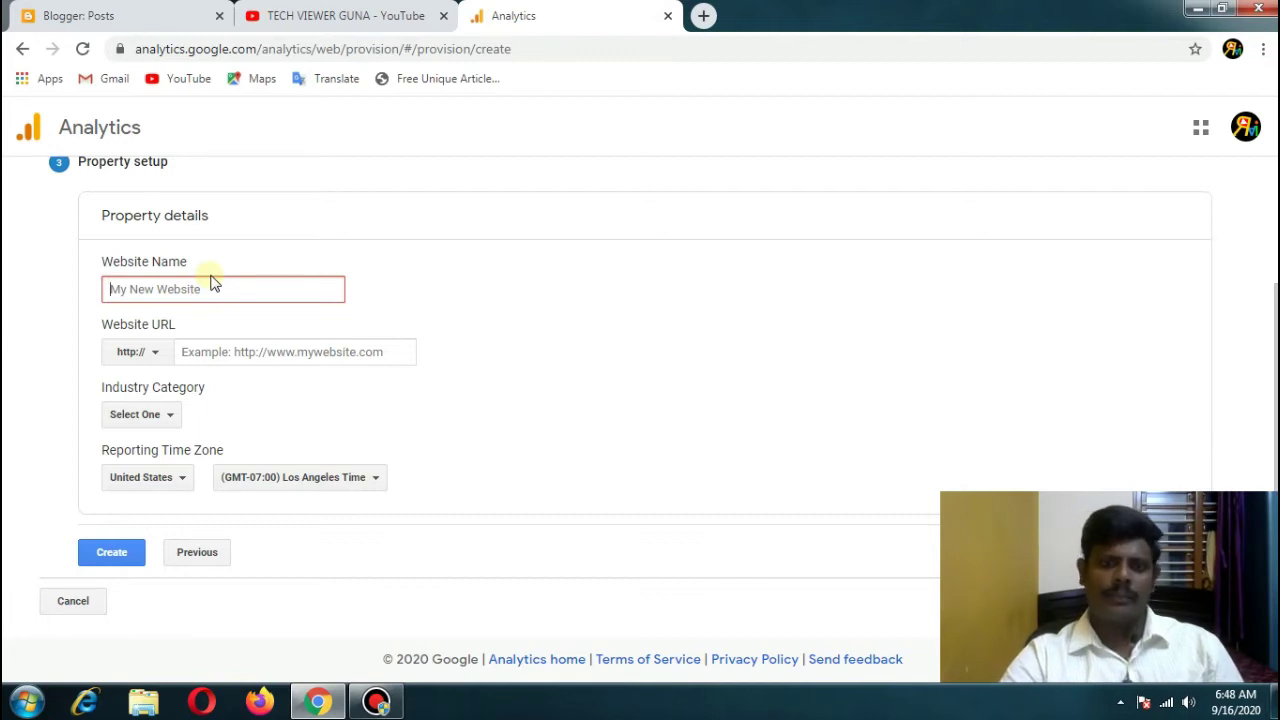
# - Set the property's website name to techariza.com
pyautogui.click(218, 287)
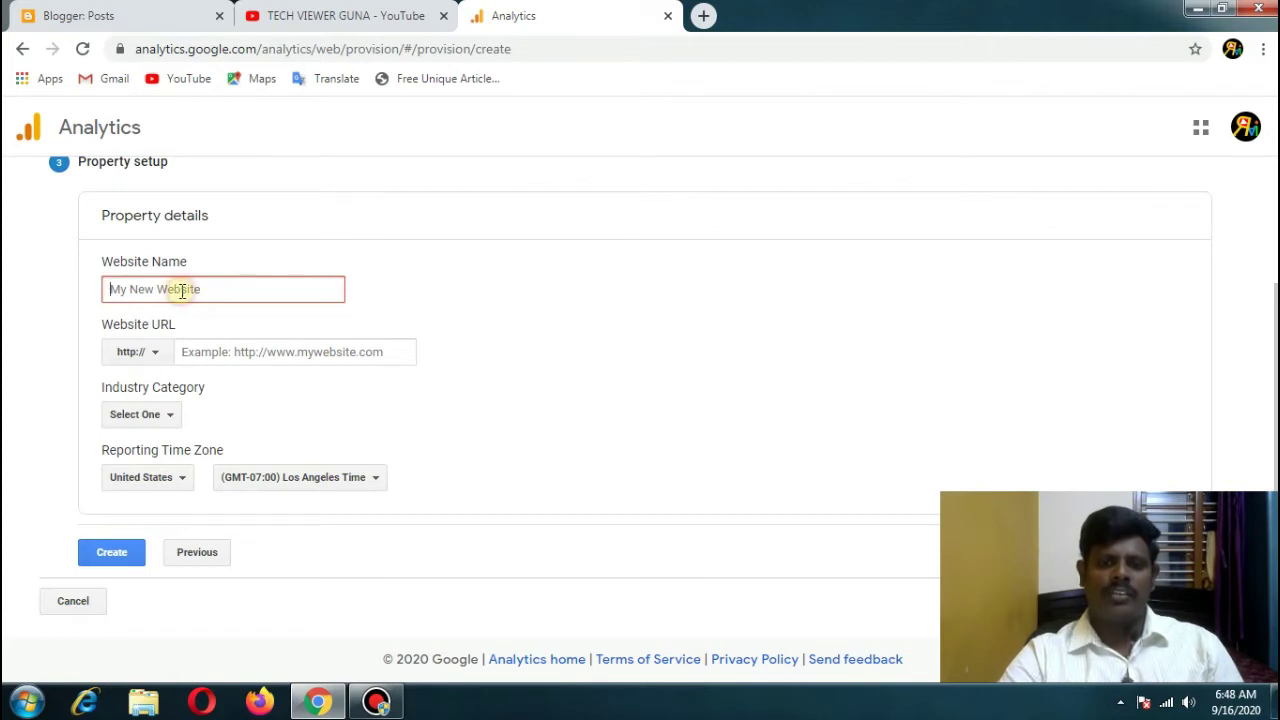
pyautogui.write('techariza com')
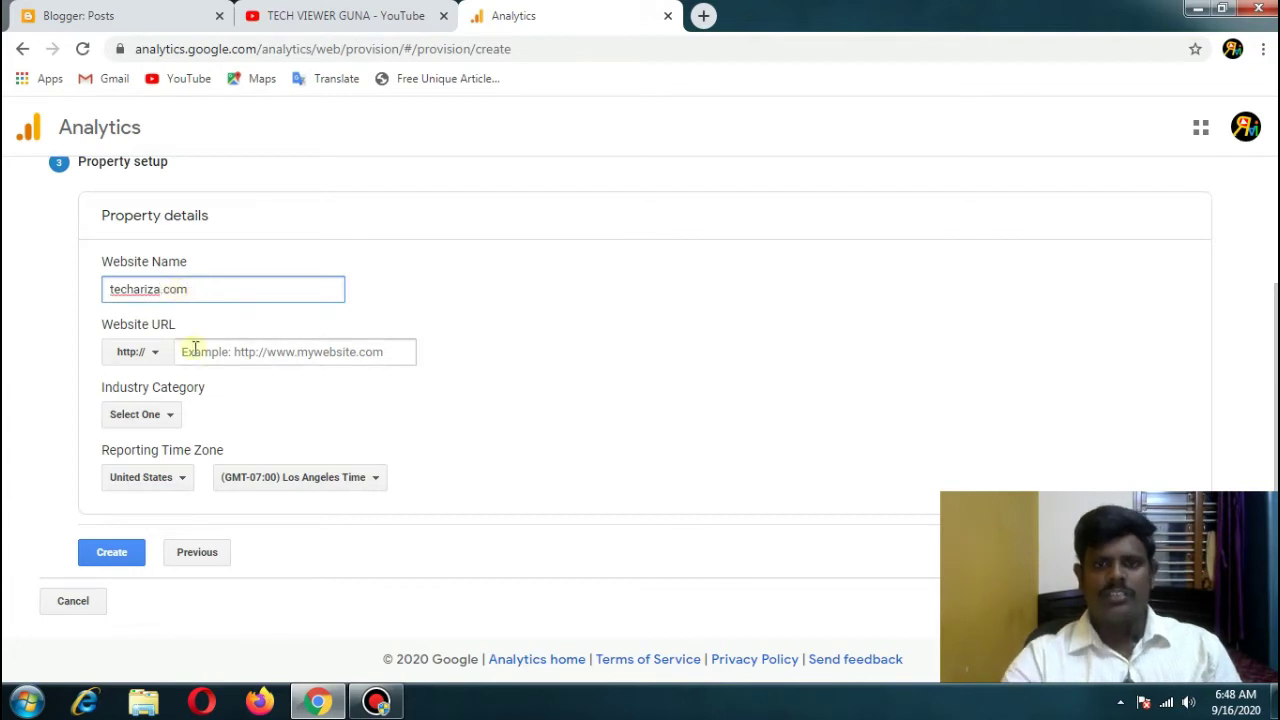
pyautogui.click(205, 351)
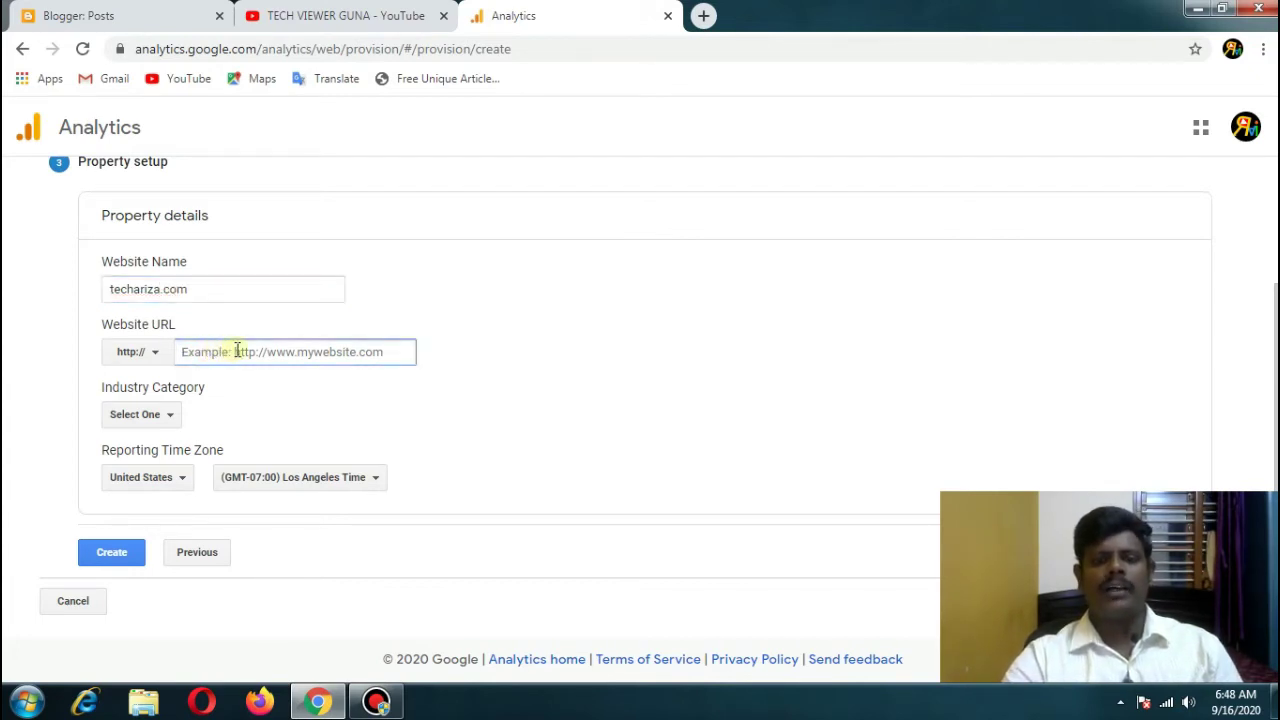
# - Switch to the Blogger posts page and revert it to the legacy Blogger interface
pyautogui.click(95, 14)
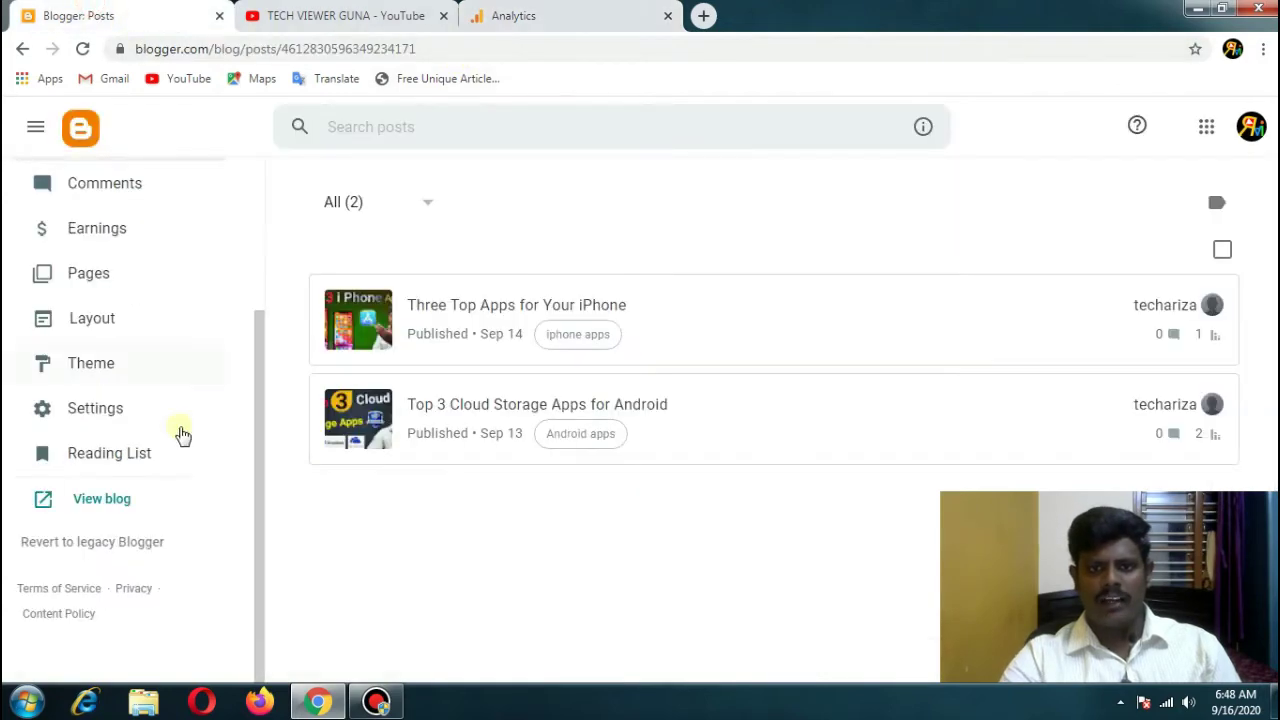
pyautogui.click(110, 542)
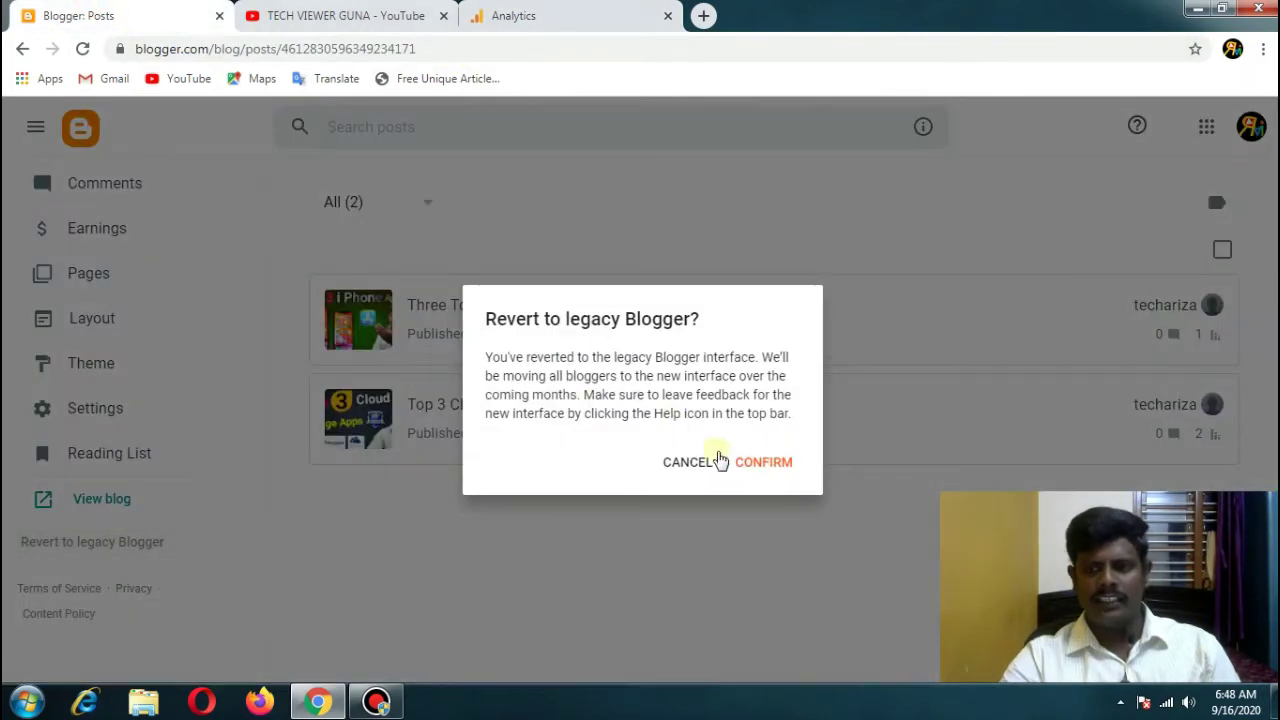
pyautogui.click(760, 467)
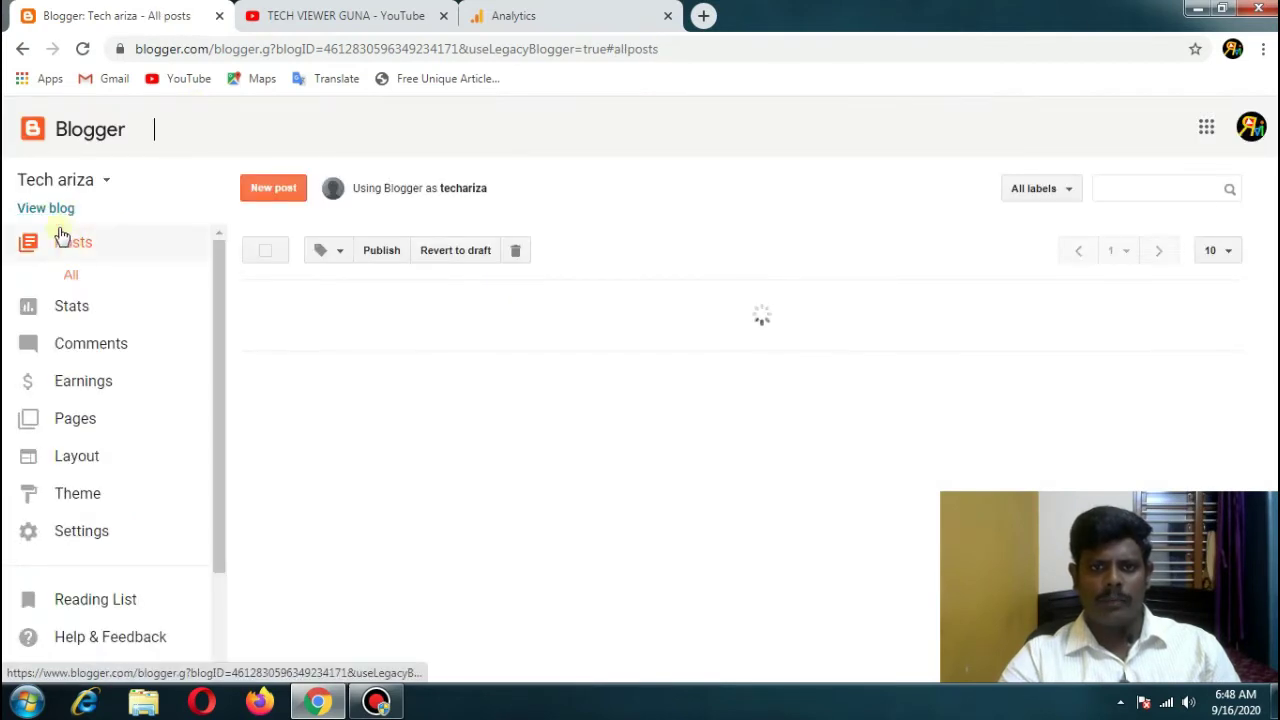
# - Open the Tech ariza blog in a new tab and copy its web address
pyautogui.rightClick(40, 211)
pyautogui.click(110, 222)
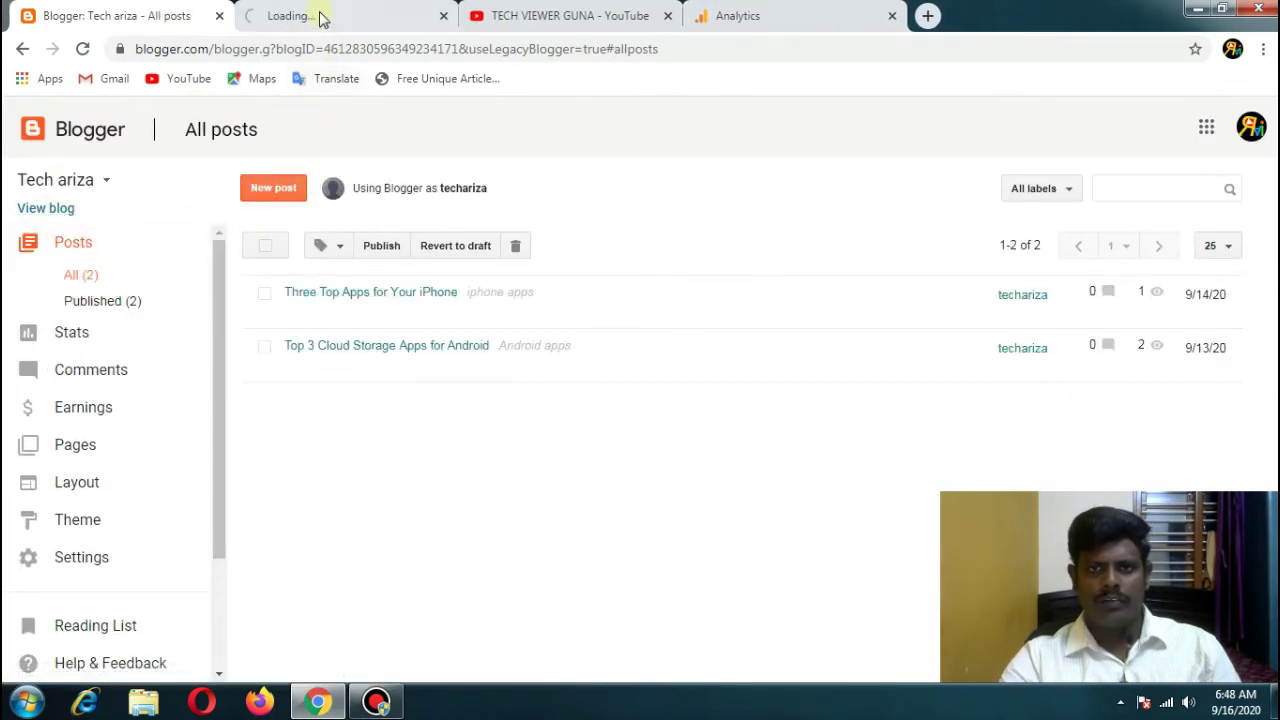
pyautogui.click(322, 16)
pyautogui.click(294, 49)
pyautogui.hotkey('ctrl', 'c')
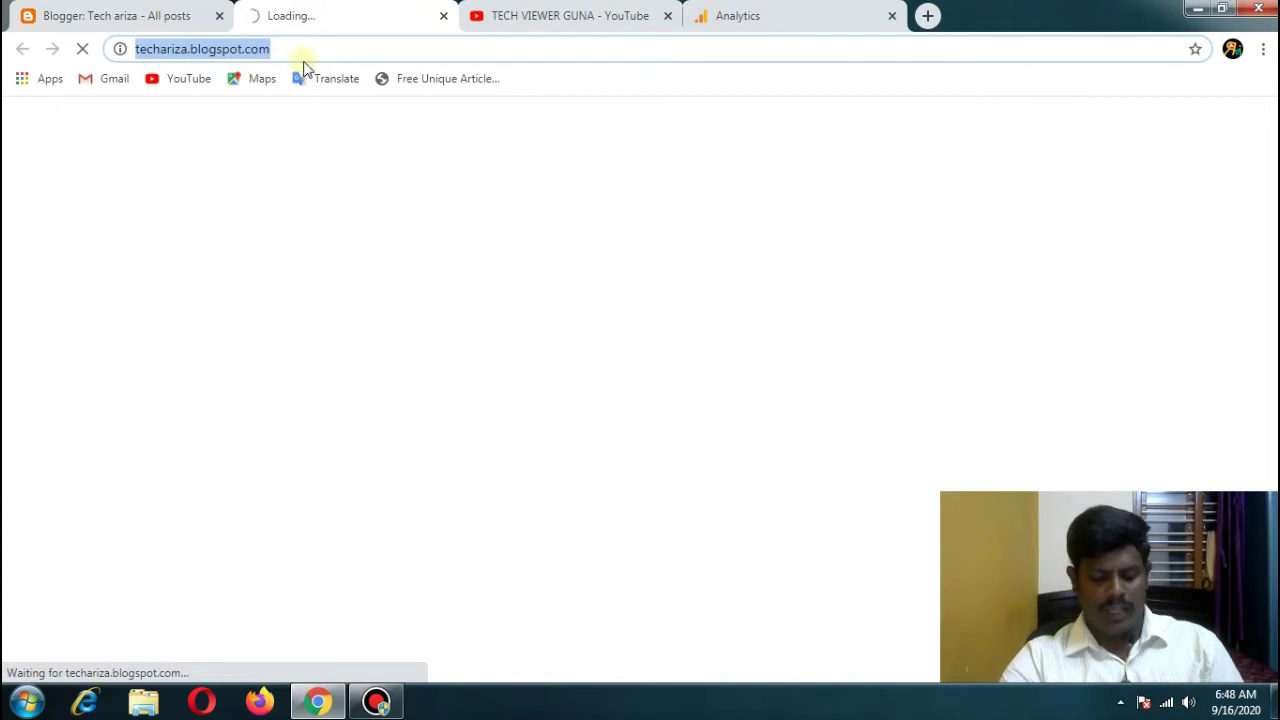
pyautogui.click(730, 14)
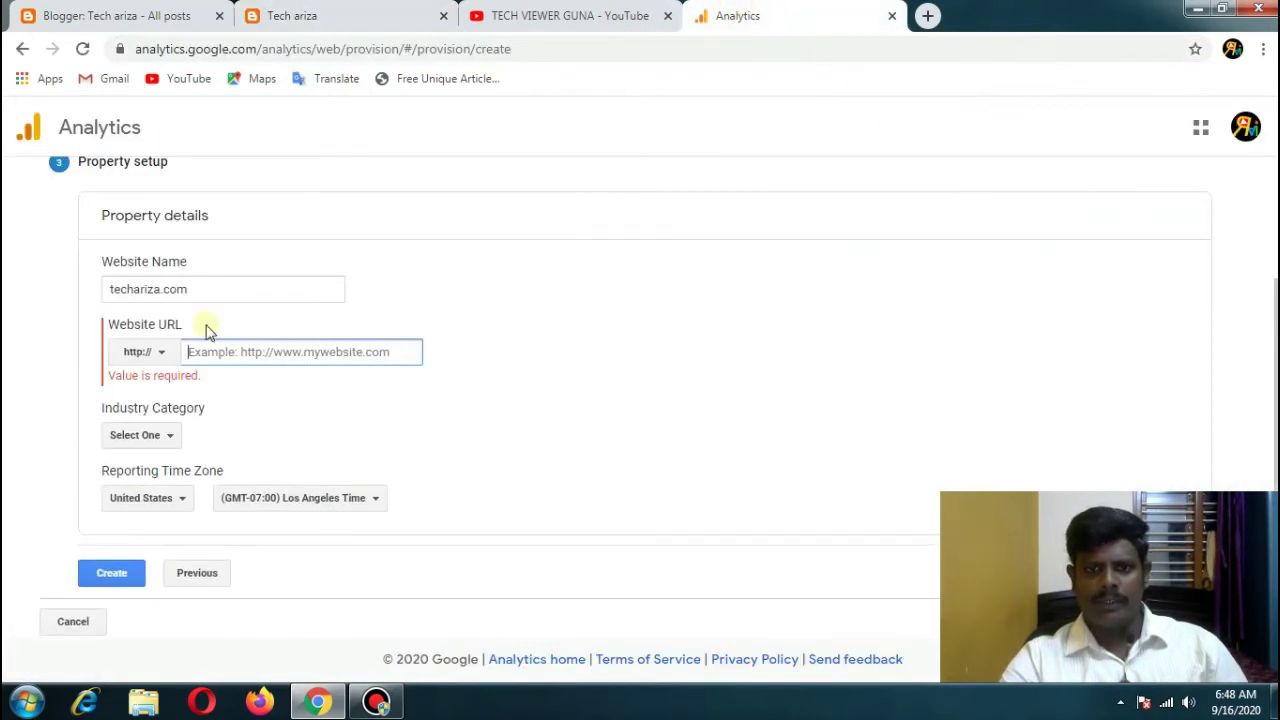
pyautogui.hotkey('ctrl', 'v')
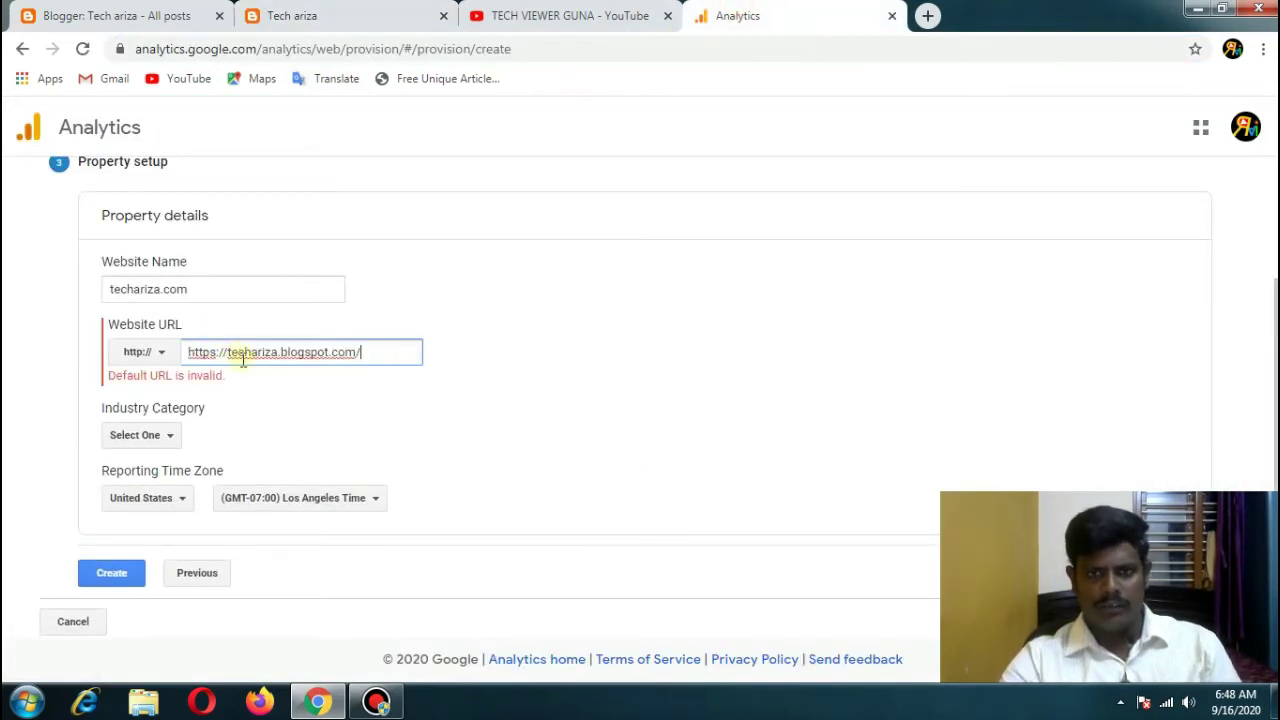
pyautogui.moveTo(205, 356); pyautogui.dragTo(163, 370)
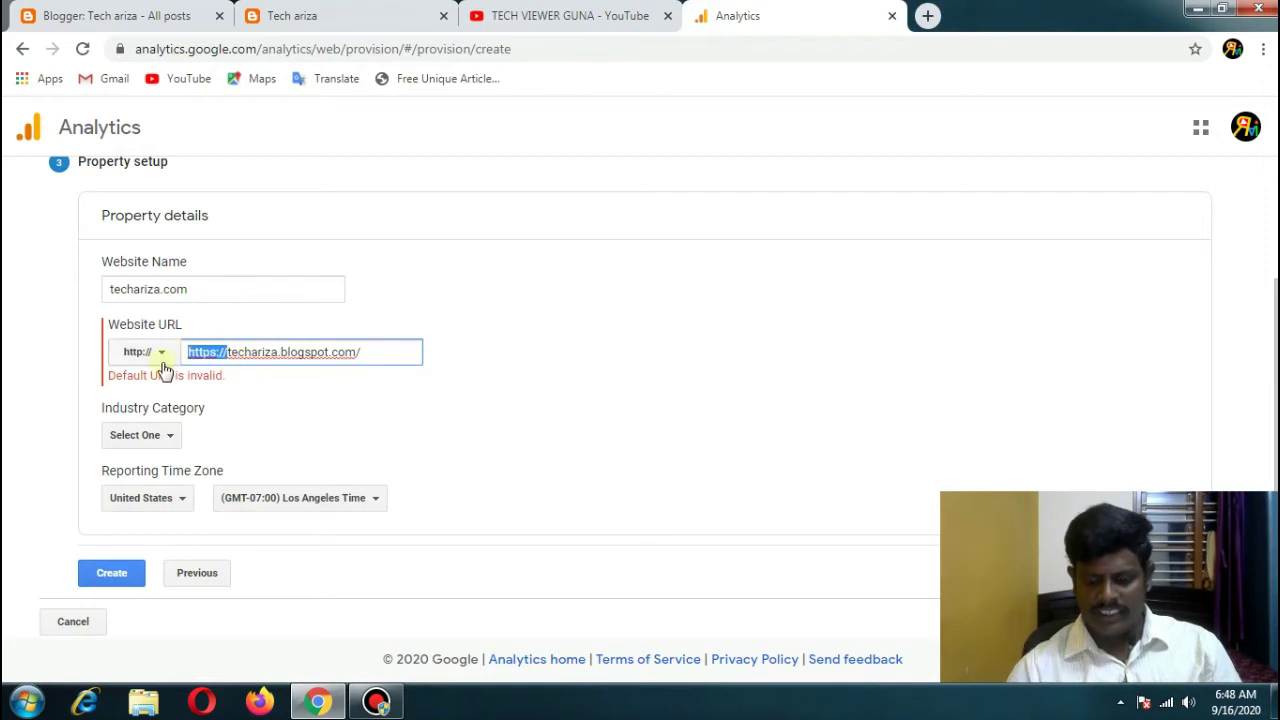
pyautogui.press('BackSpace')
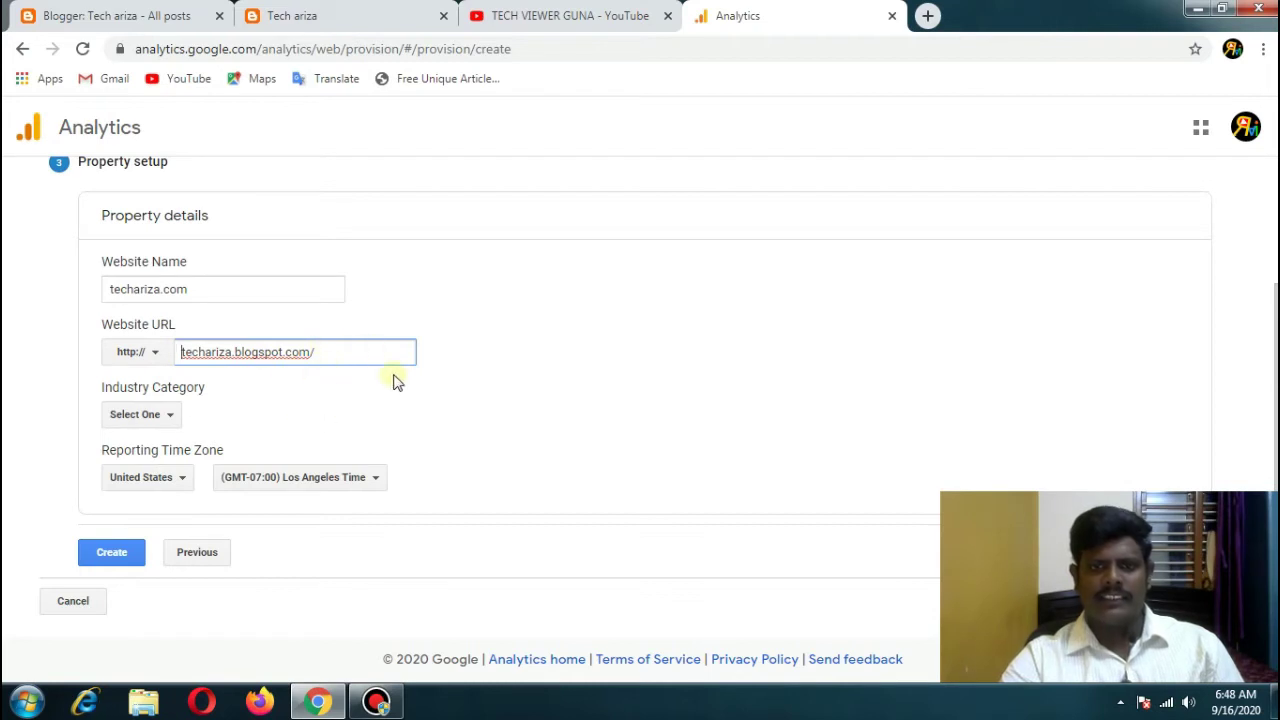
# - Set the property's industry category to Computers and Electronics
pyautogui.click(170, 415)
pyautogui.scroll(-2, 225, 497)
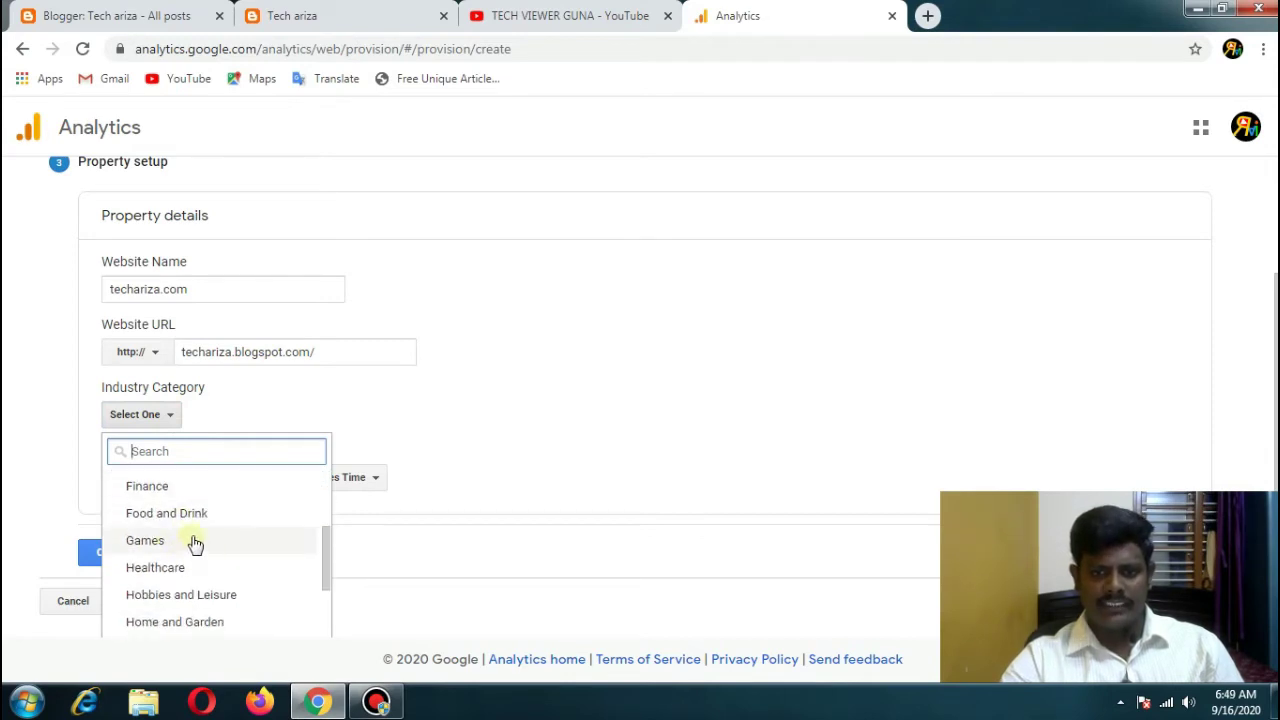
pyautogui.scroll(-3, 203, 530)
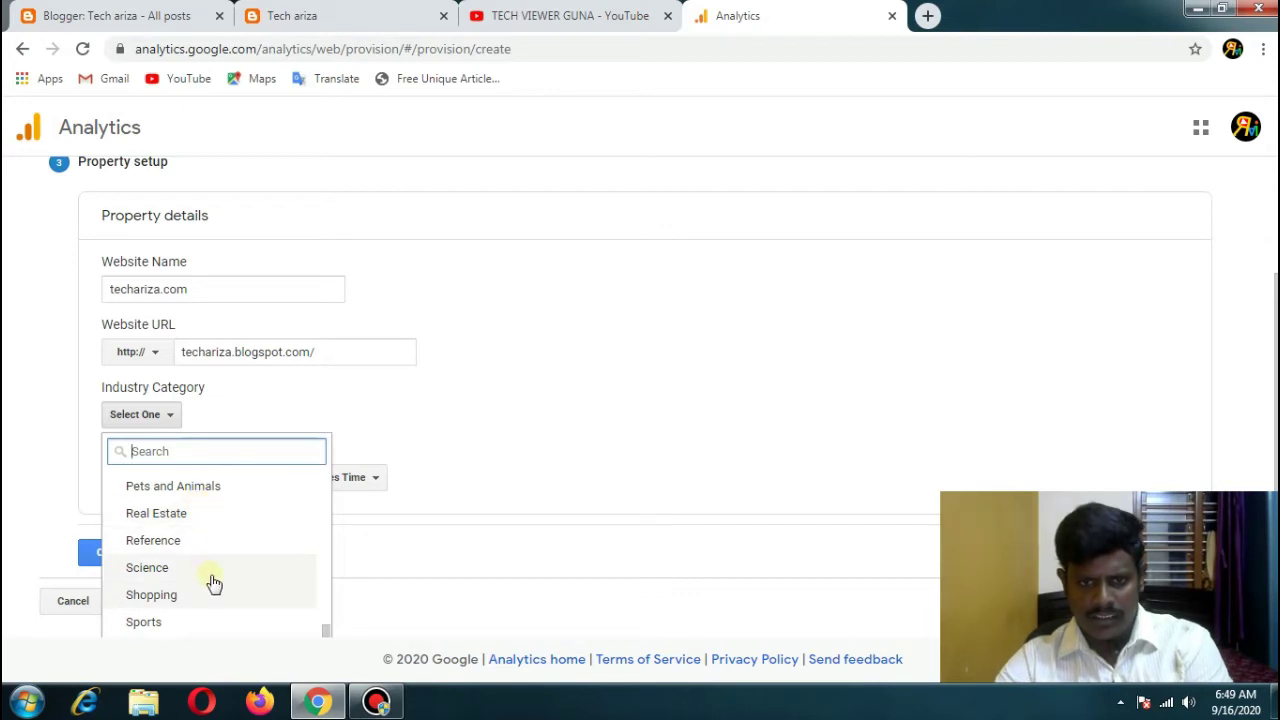
pyautogui.scroll(-2, 211, 598)
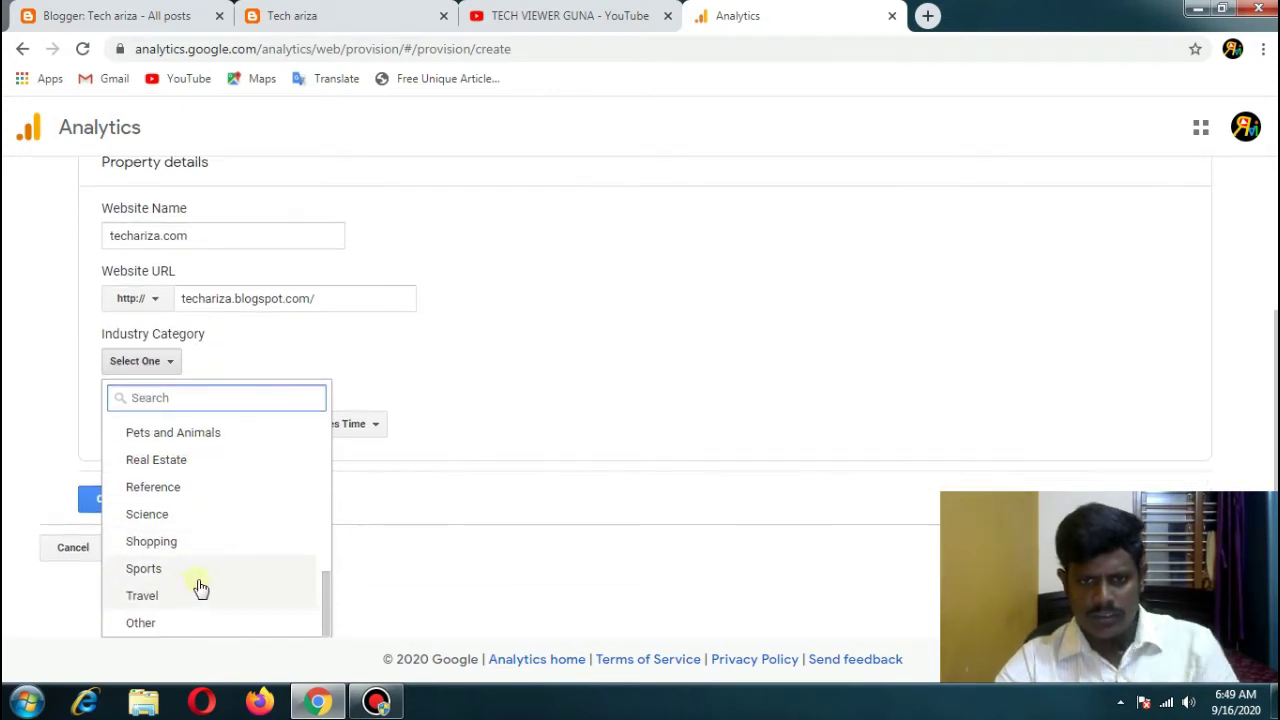
pyautogui.scroll(4, 183, 486)
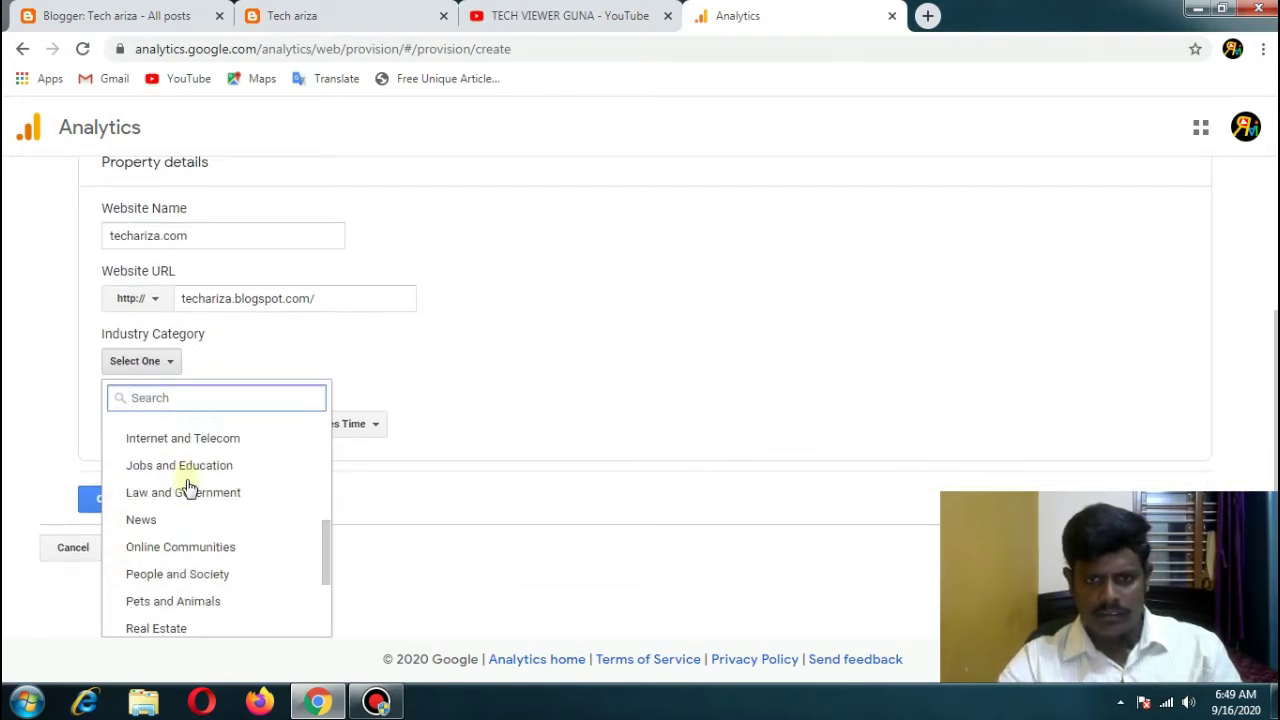
pyautogui.scroll(3, 220, 490)
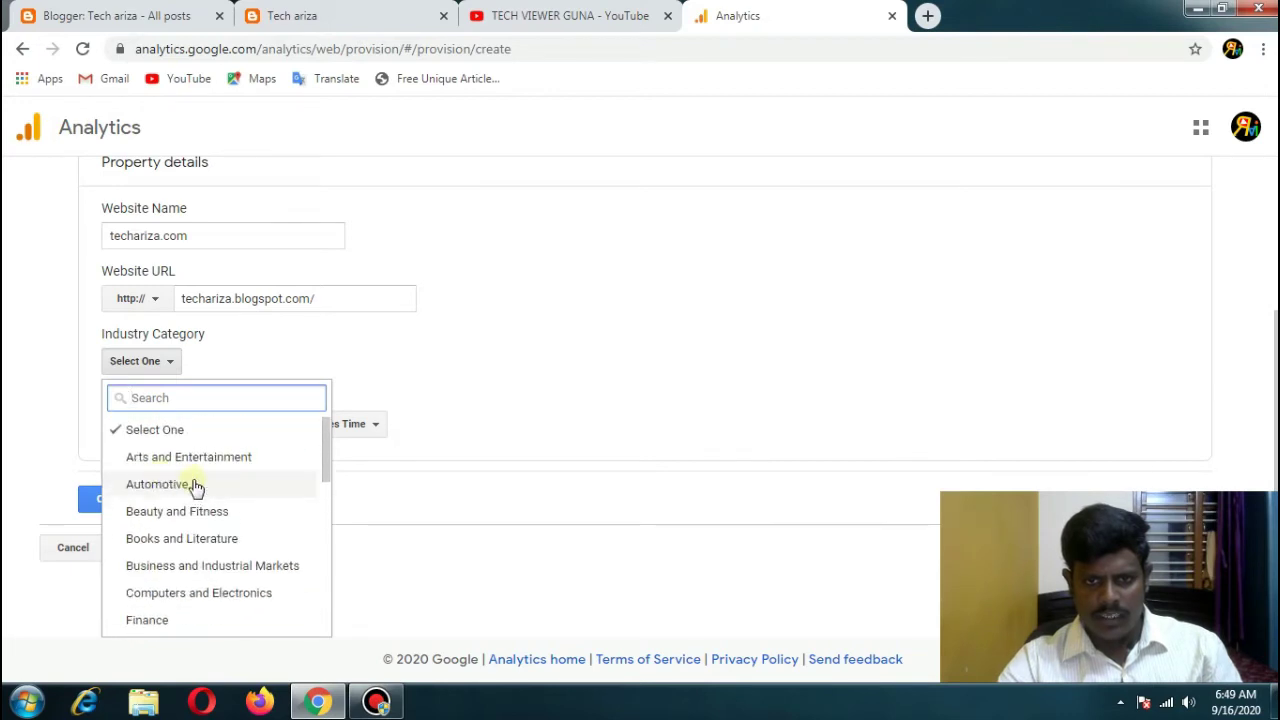
pyautogui.click(205, 596)
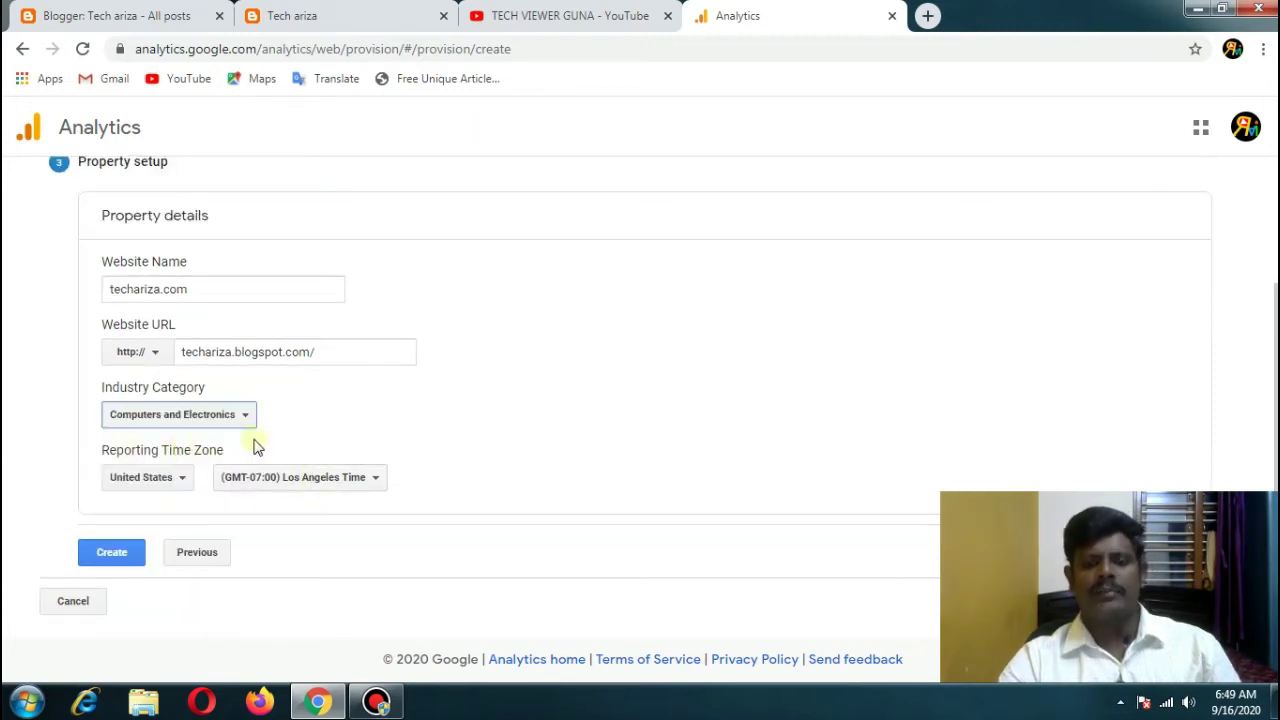
# - Set the reporting time zone country to India
pyautogui.click(179, 483)
pyautogui.scroll(-5, 205, 368)
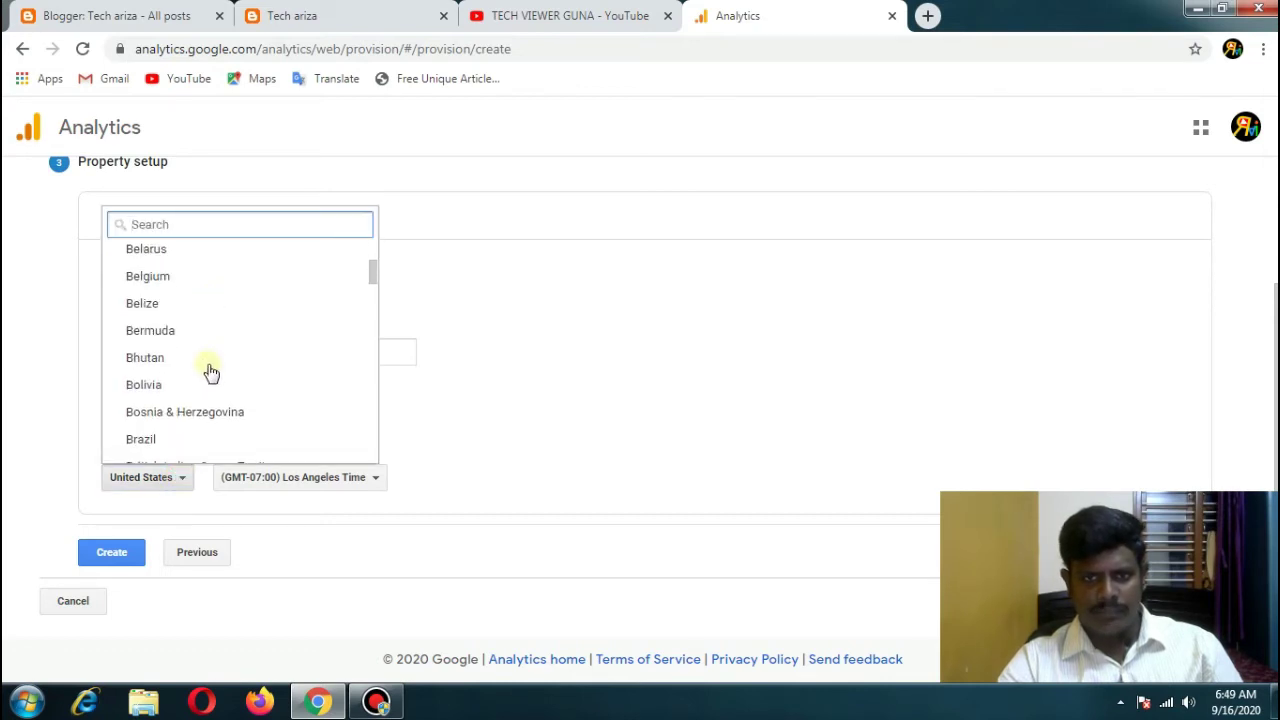
pyautogui.scroll(-20, 210, 372)
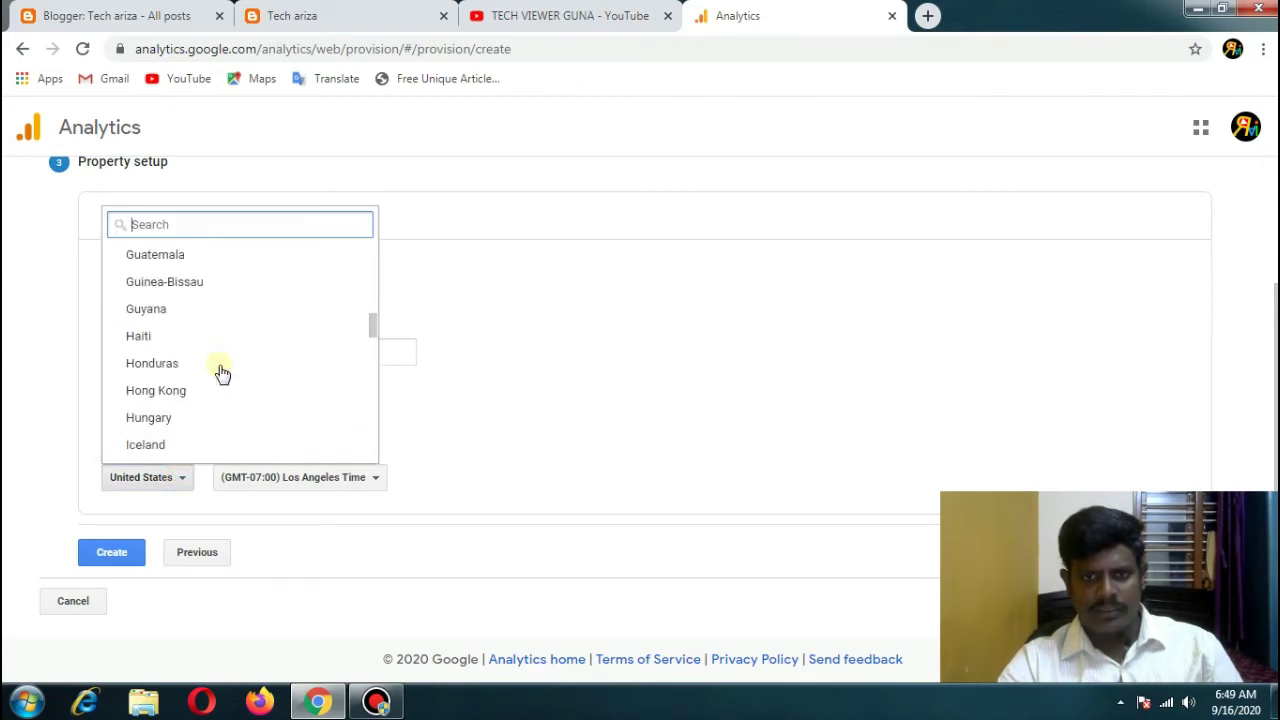
pyautogui.scroll(-6, 222, 373)
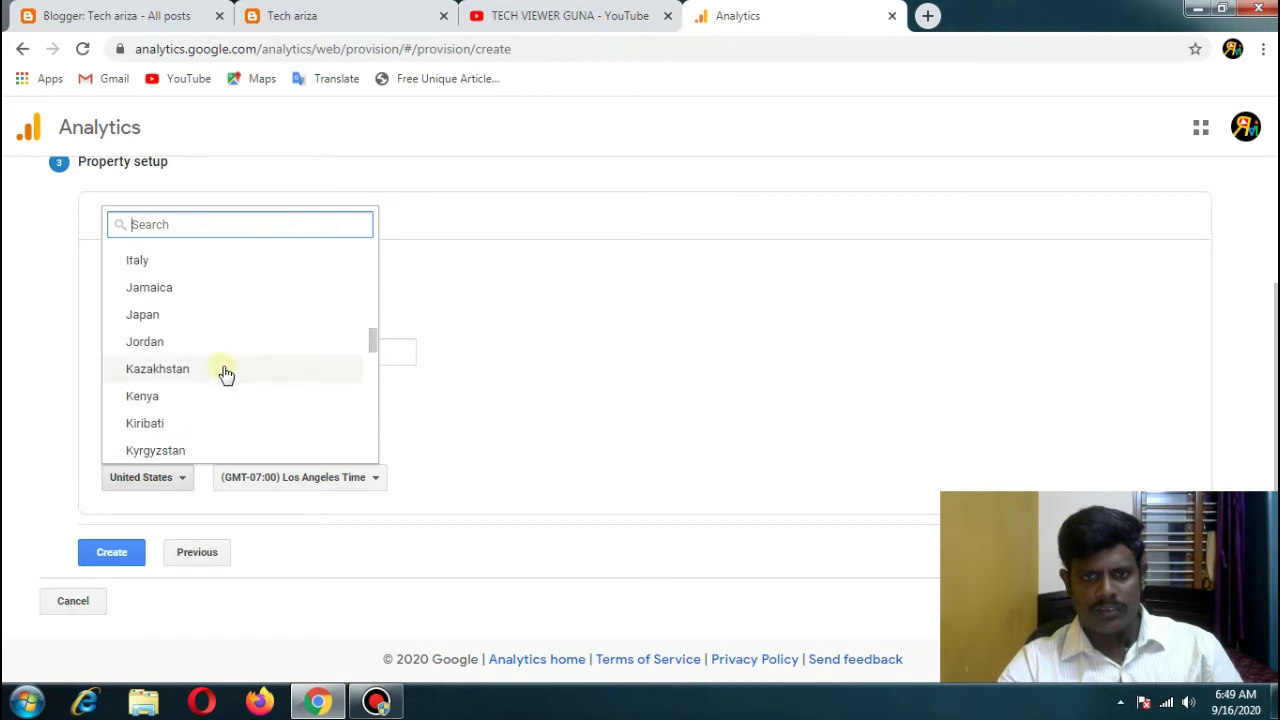
pyautogui.scroll(3, 226, 373)
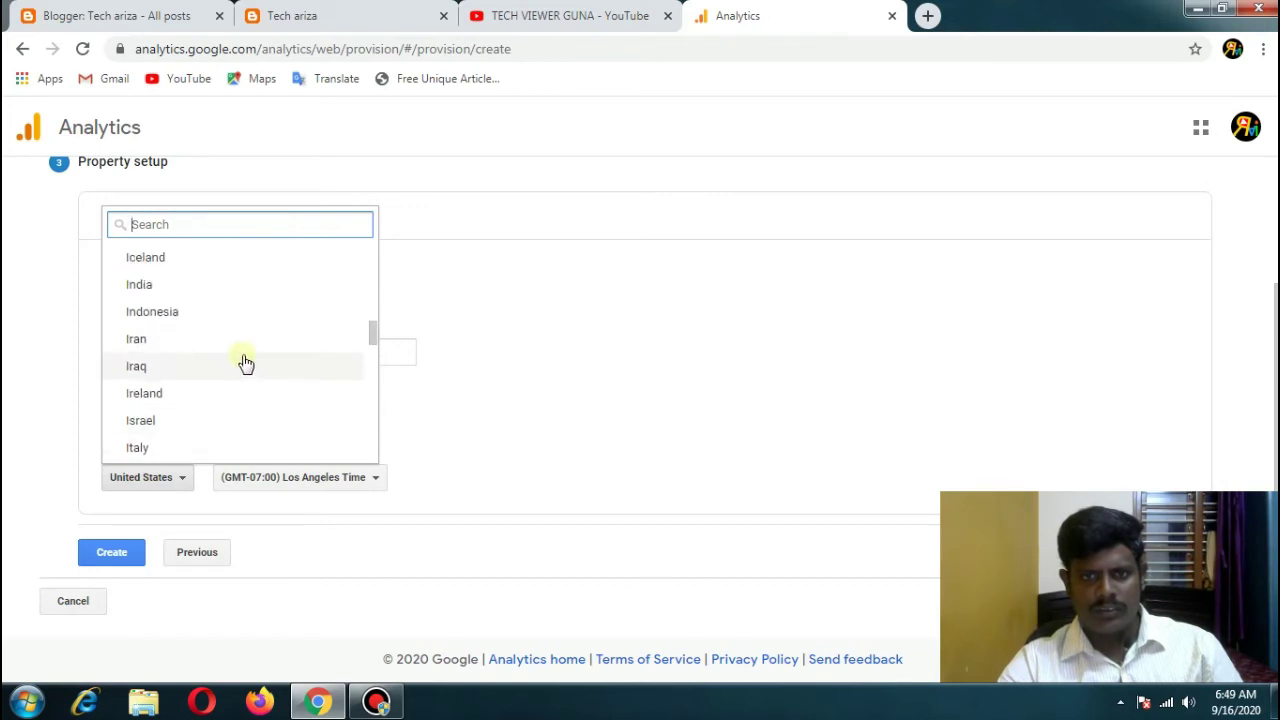
pyautogui.click(136, 285)
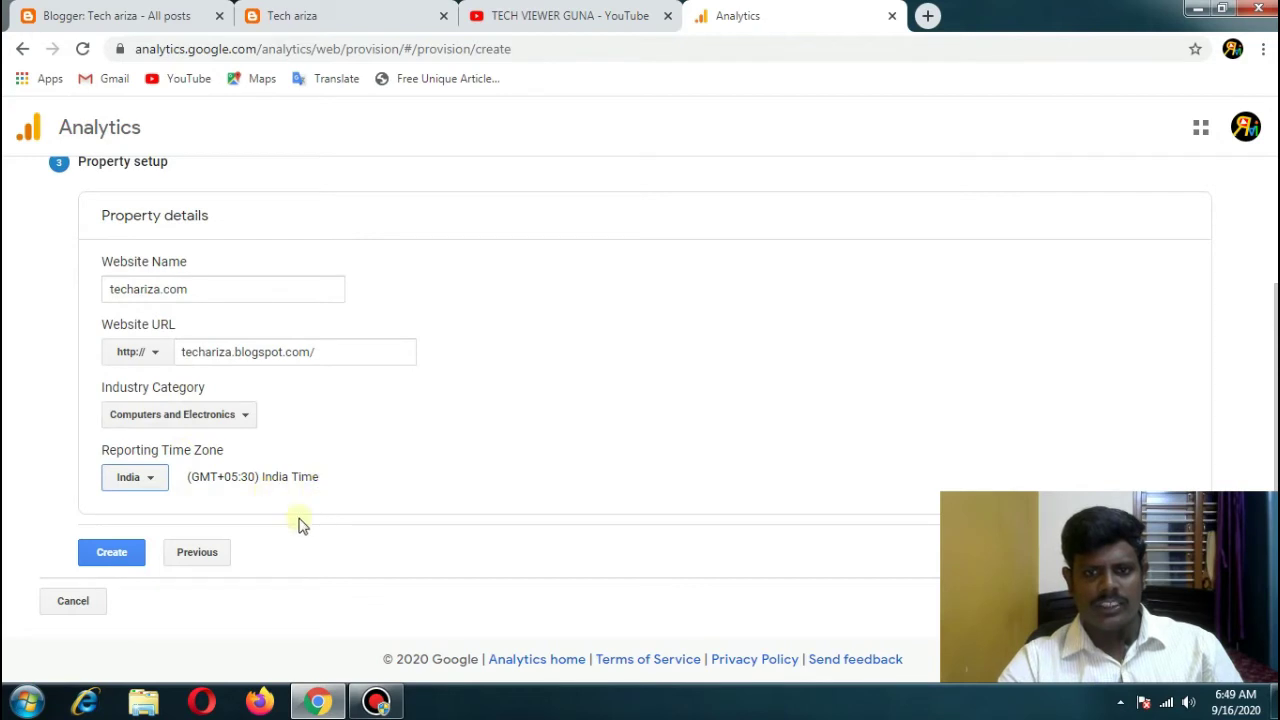
# - Submit the property for creation and set the Terms of Service Agreement's country to India
pyautogui.click(127, 568)
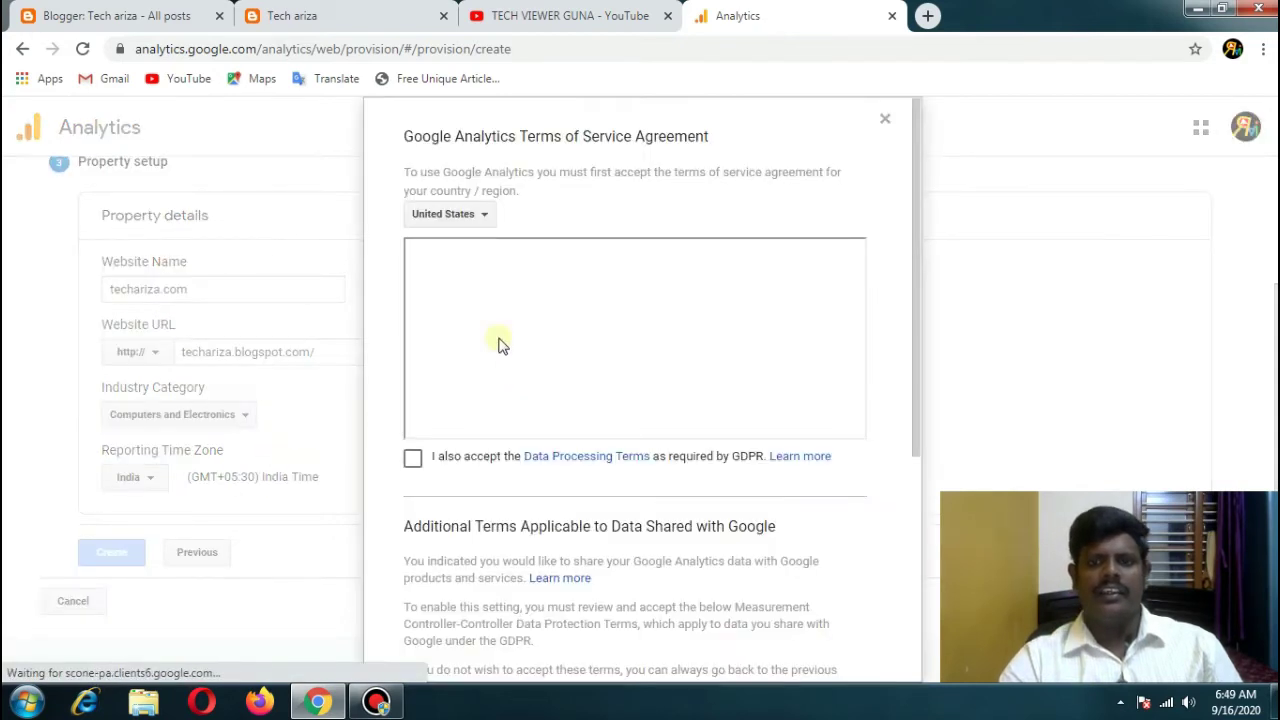
pyautogui.click(484, 215)
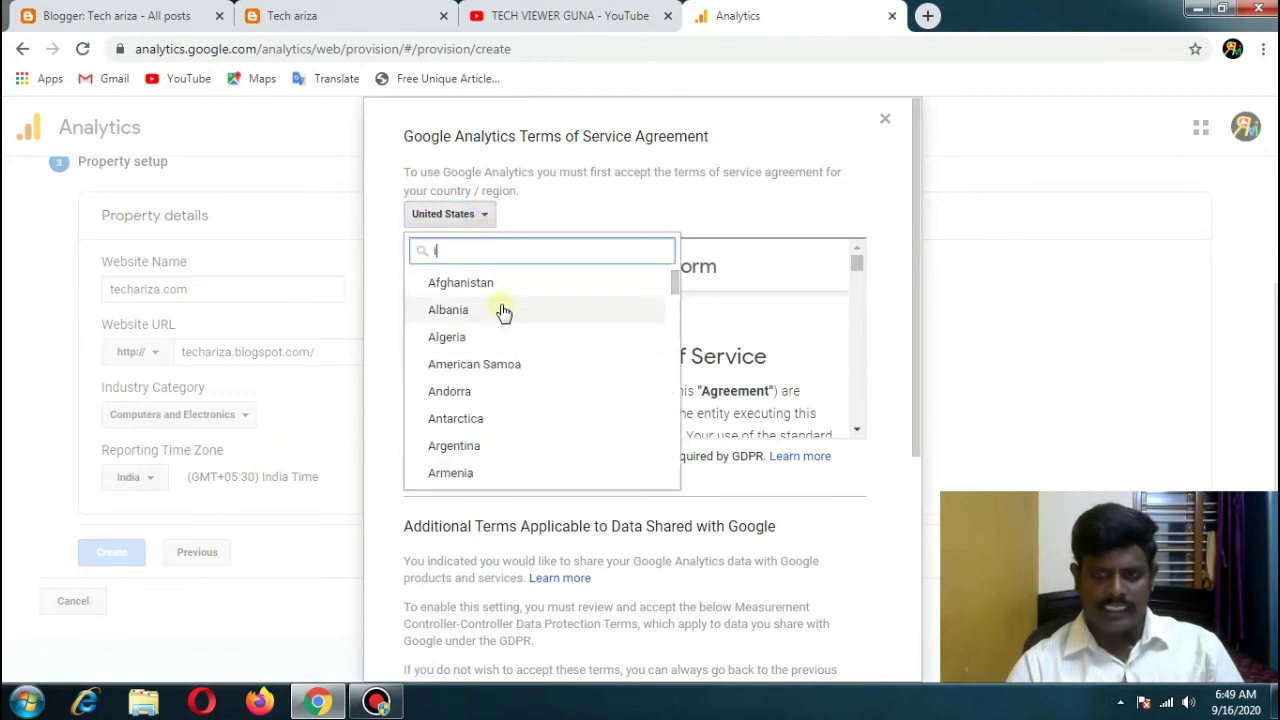
pyautogui.write('ind')
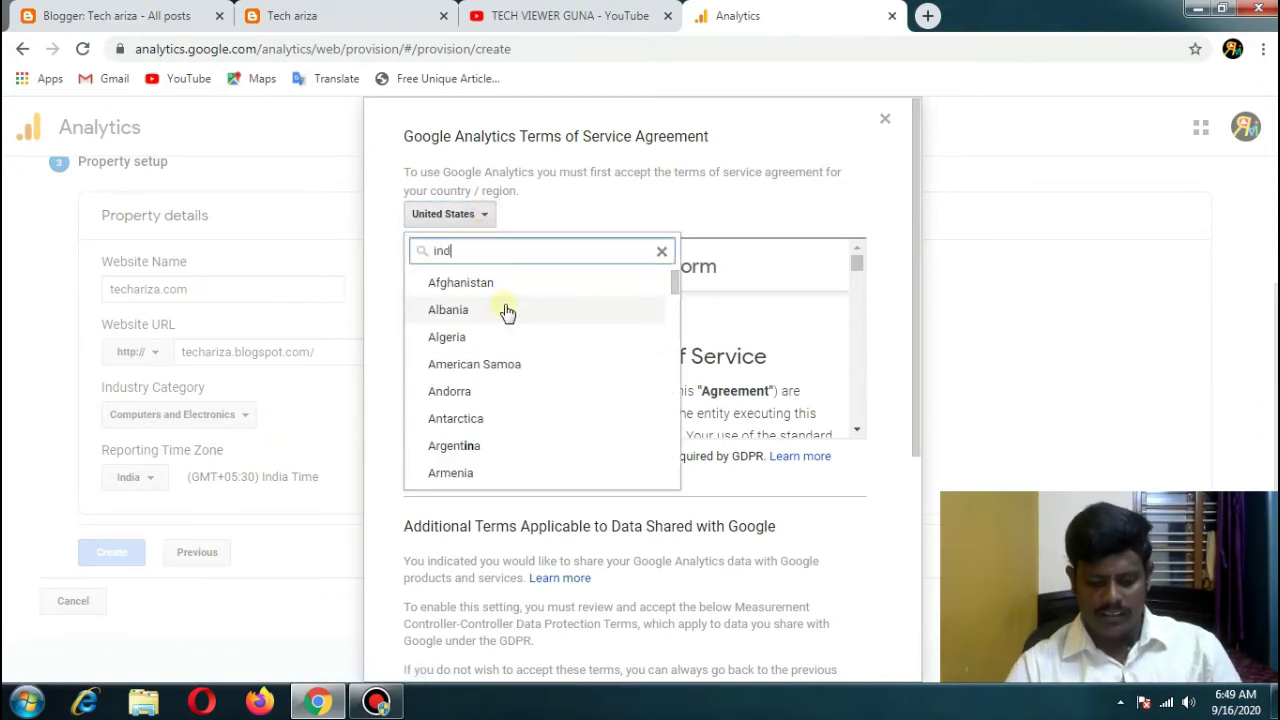
pyautogui.write('i')
pyautogui.click(452, 314)
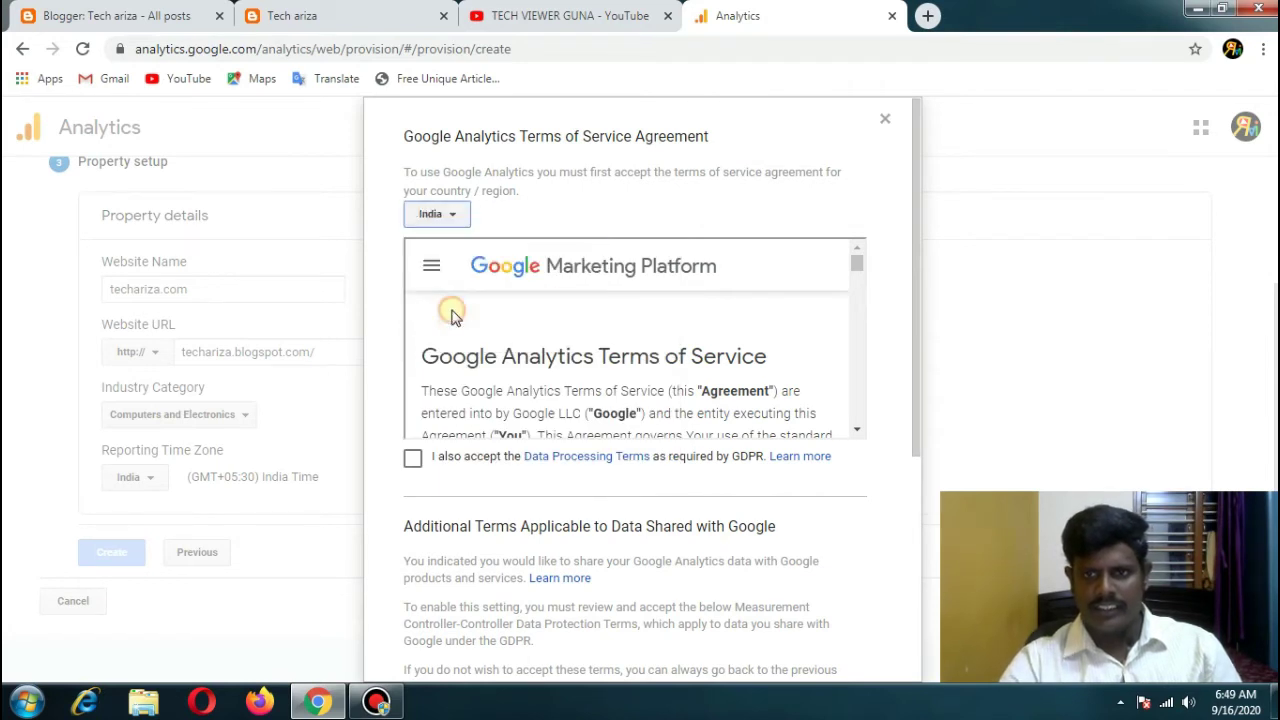
# - Accept the GDPR Data Processing Terms and the Measurement Controller-Controller Data Protection Terms, and agree to the Terms of Service
pyautogui.scroll(-1, 486, 357)
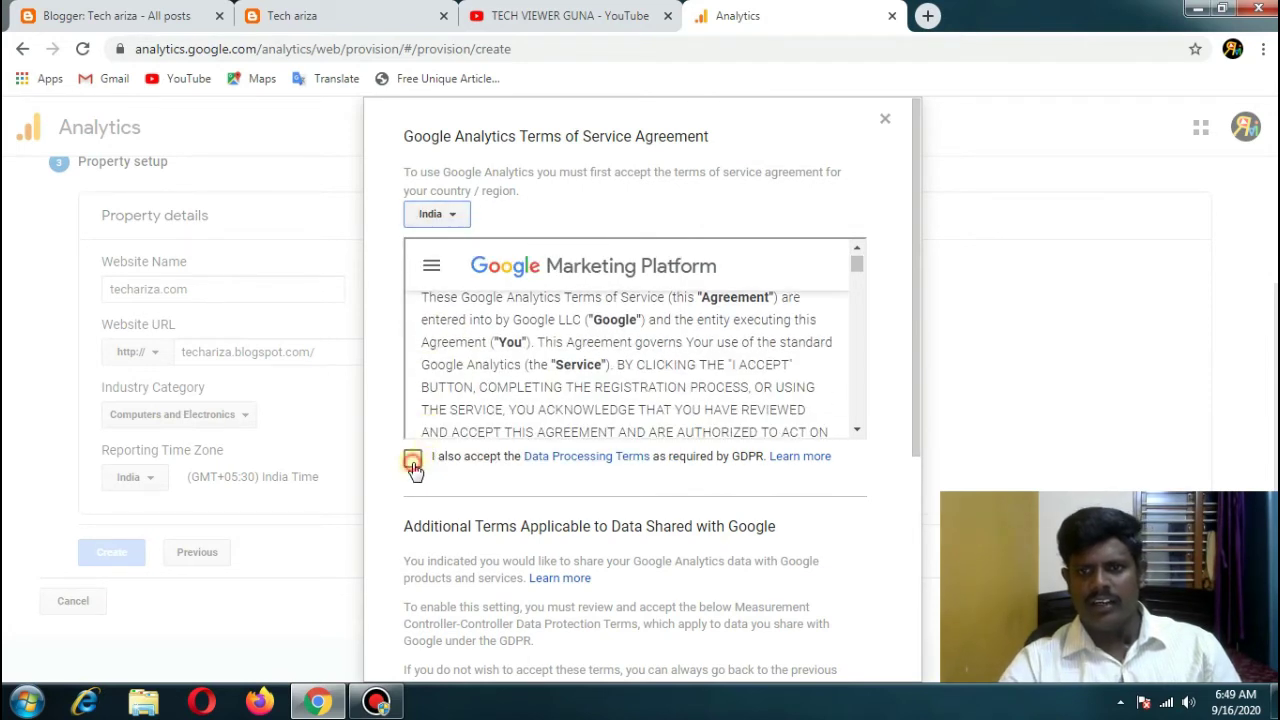
pyautogui.click(413, 461)
pyautogui.scroll(-5, 623, 418)
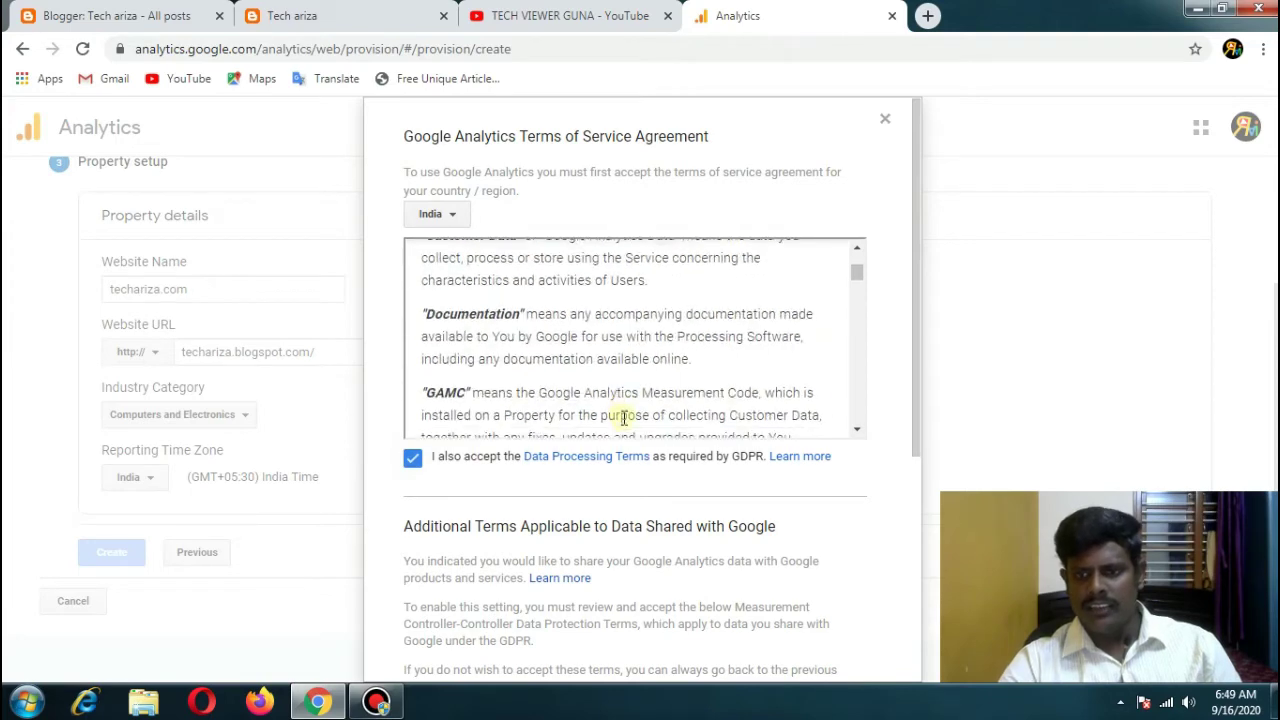
pyautogui.scroll(-3, 623, 418)
pyautogui.scroll(-3, 691, 409)
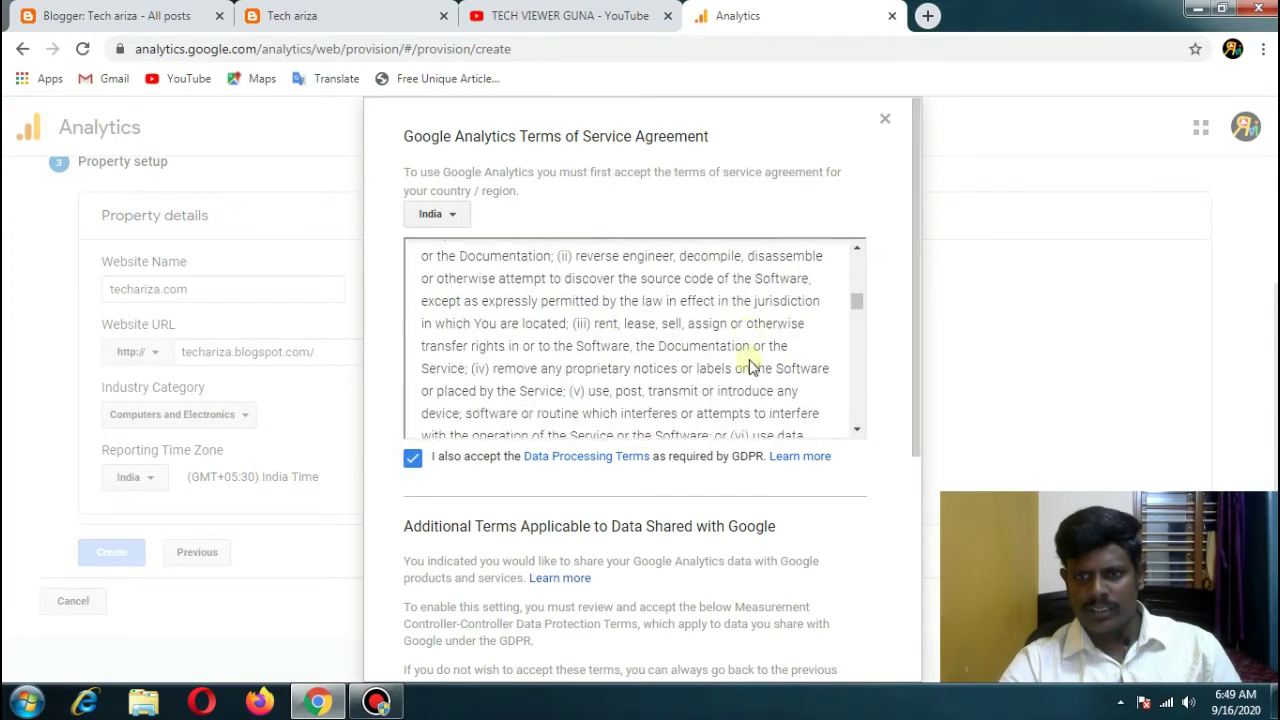
pyautogui.scroll(-8, 751, 367)
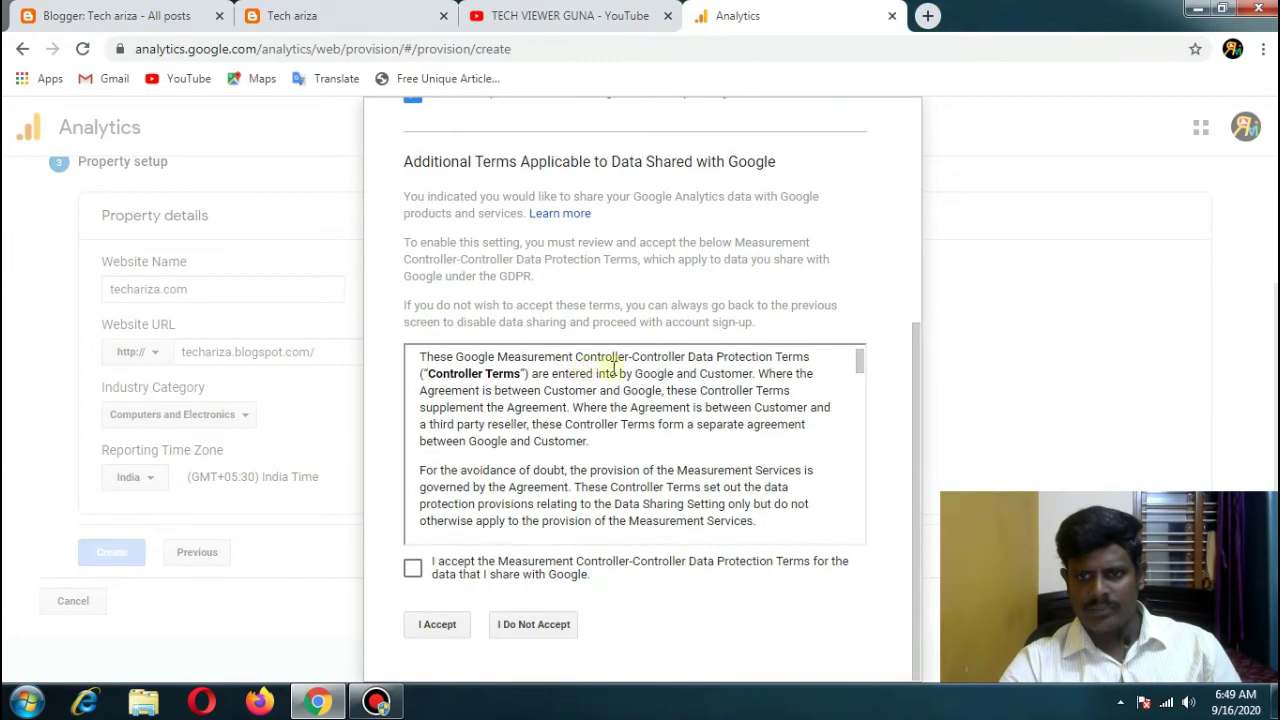
pyautogui.scroll(-3, 612, 368)
pyautogui.click(413, 569)
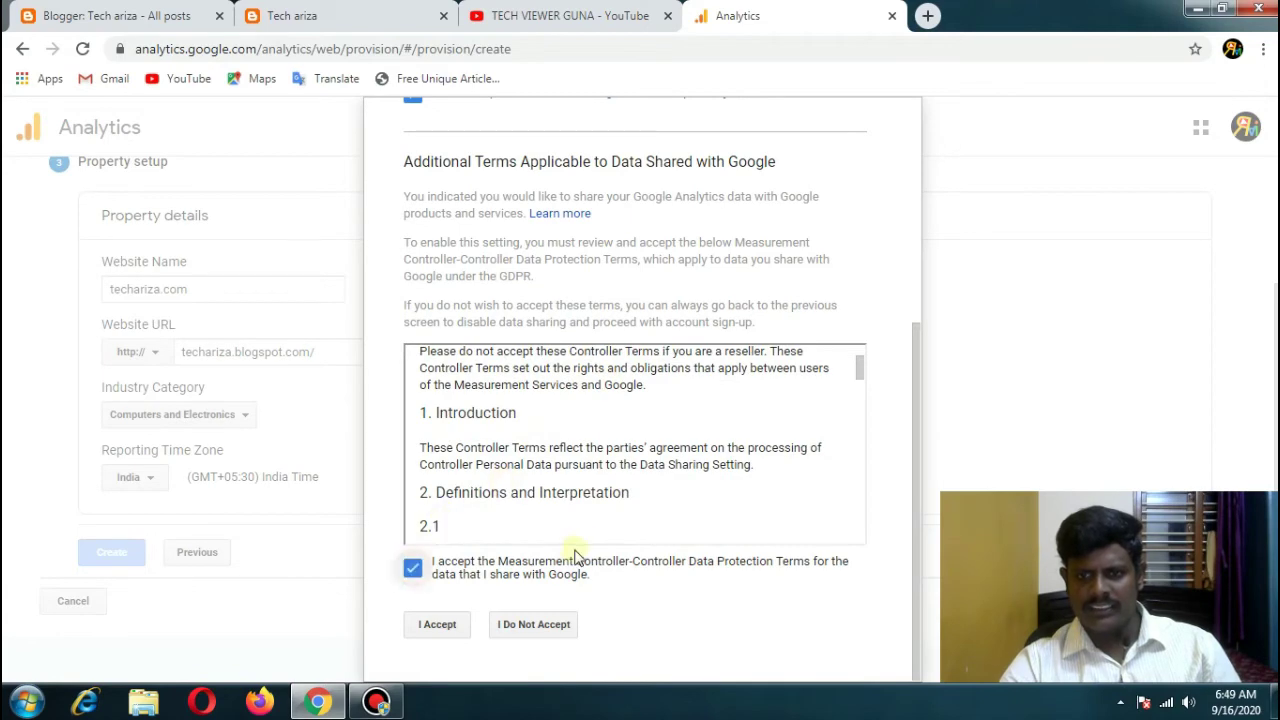
pyautogui.scroll(-3, 743, 457)
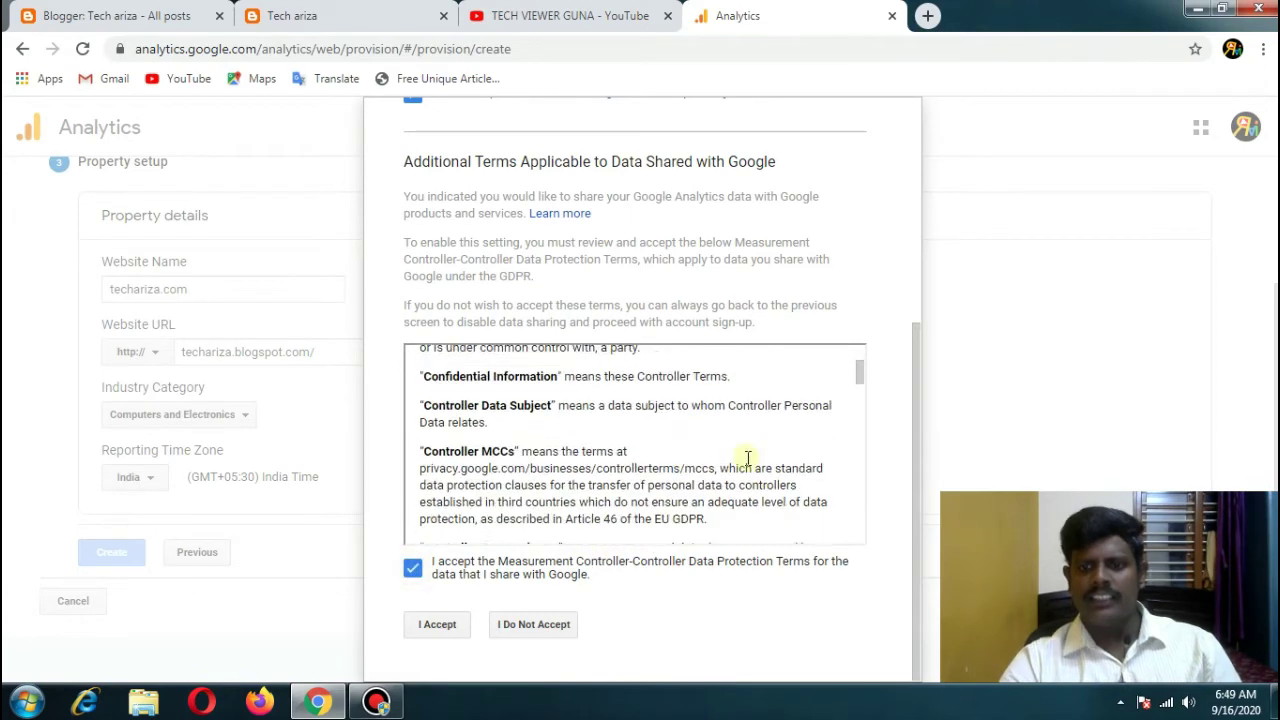
pyautogui.click(437, 626)
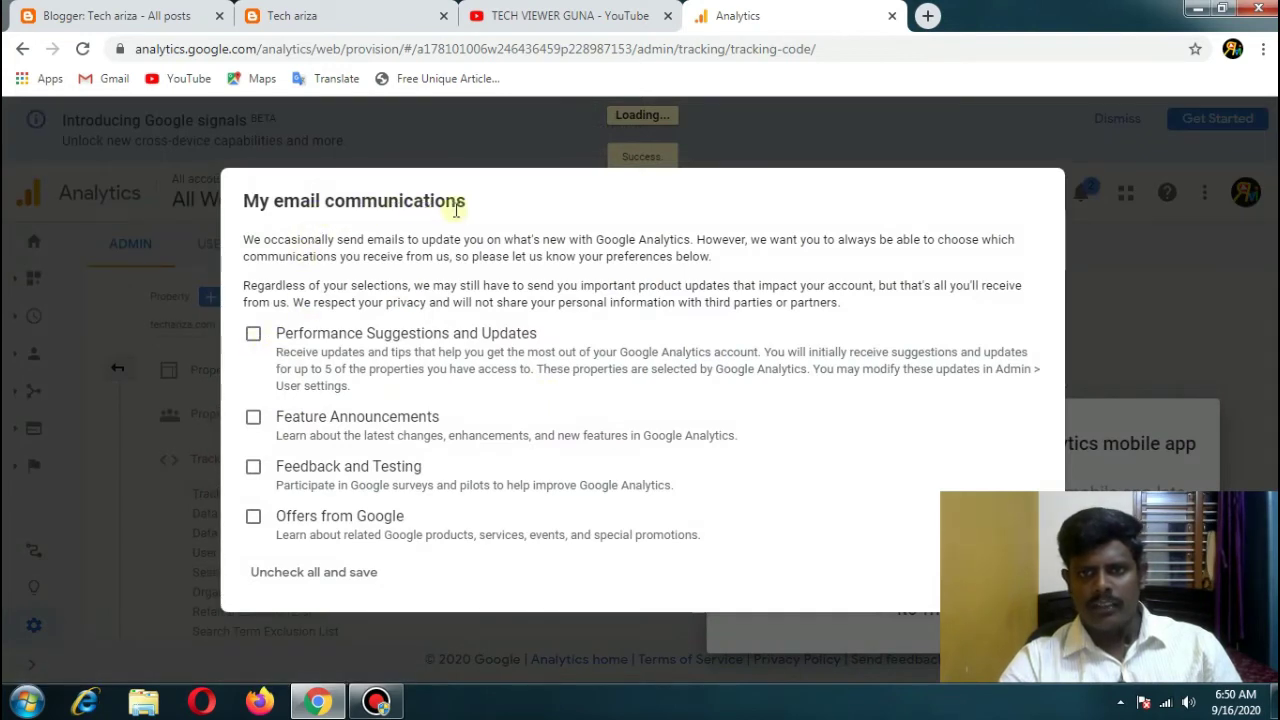
# - Opt in to Performance Suggestions and Updates, Feature Announcements, Feedback and Testing, and Offers from Google emails, and save the preferences
pyautogui.click(253, 333)
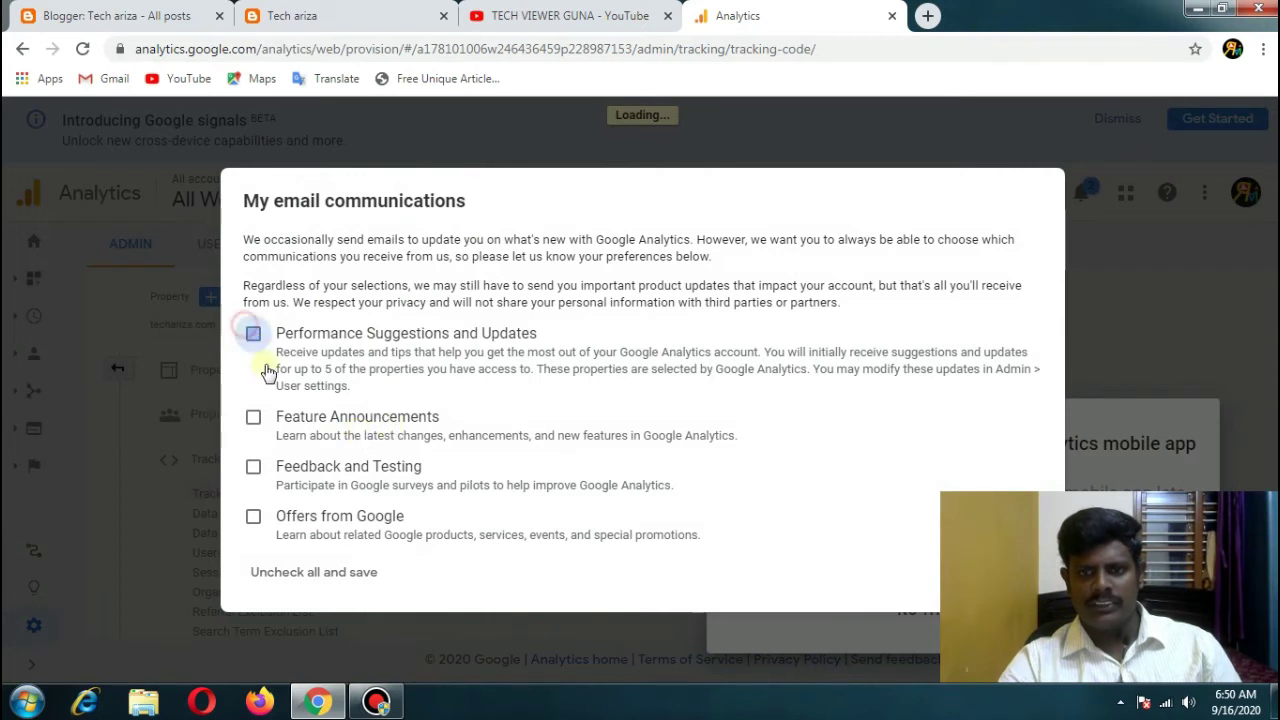
pyautogui.click(253, 416)
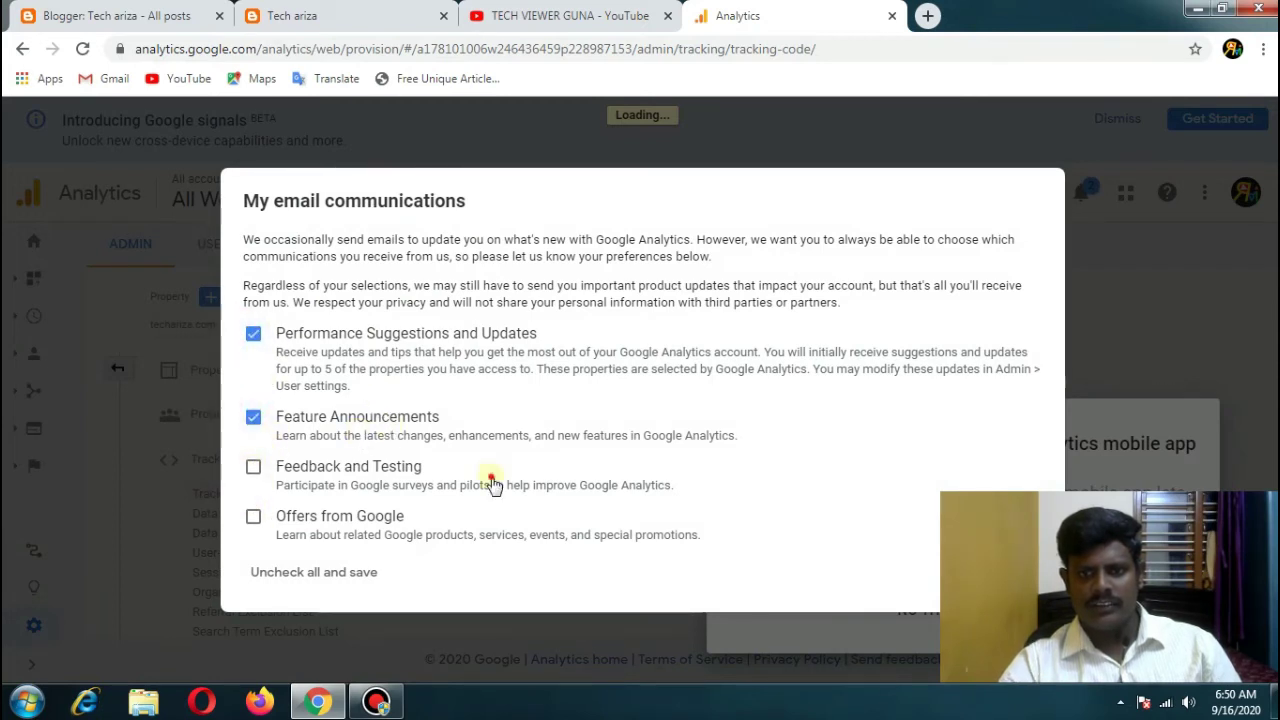
pyautogui.click(253, 466)
pyautogui.click(253, 516)
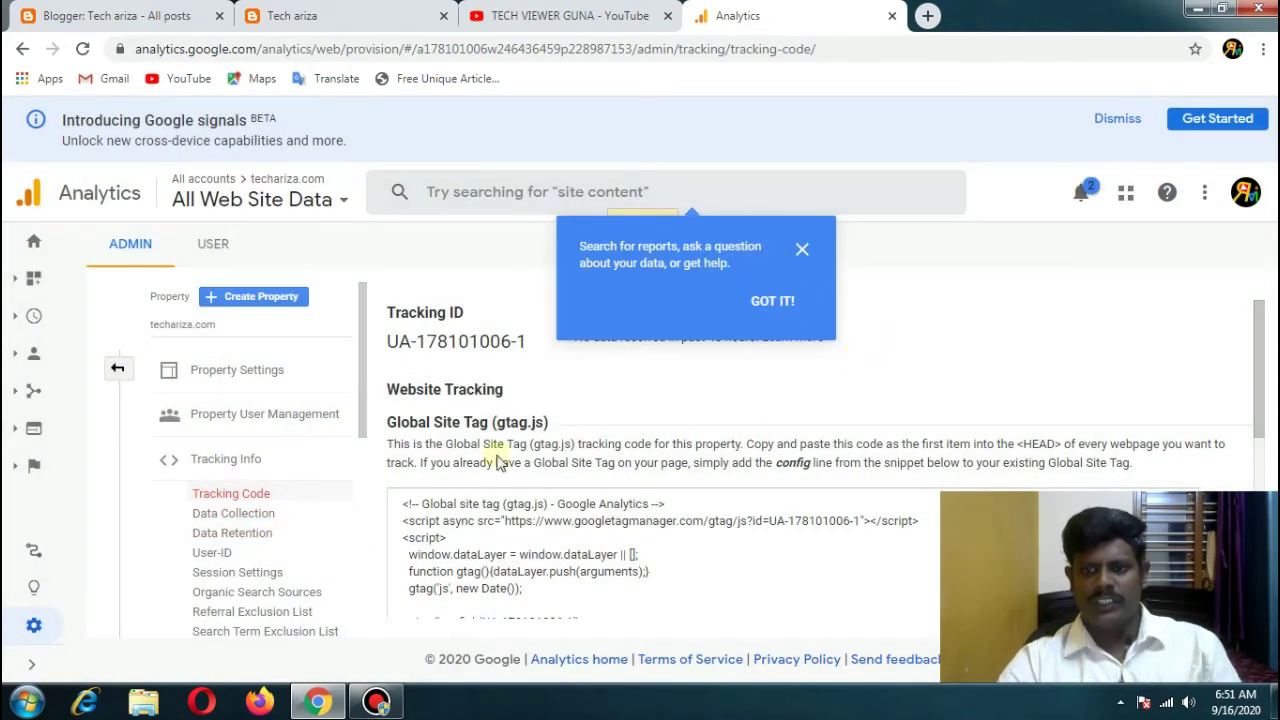
# - Dismiss the search tip and look over the tracking ID and Global Site Tag on the tracking code page
pyautogui.scroll(-2, 537, 449)
pyautogui.scroll(1, 571, 445)
pyautogui.scroll(3, 571, 445)
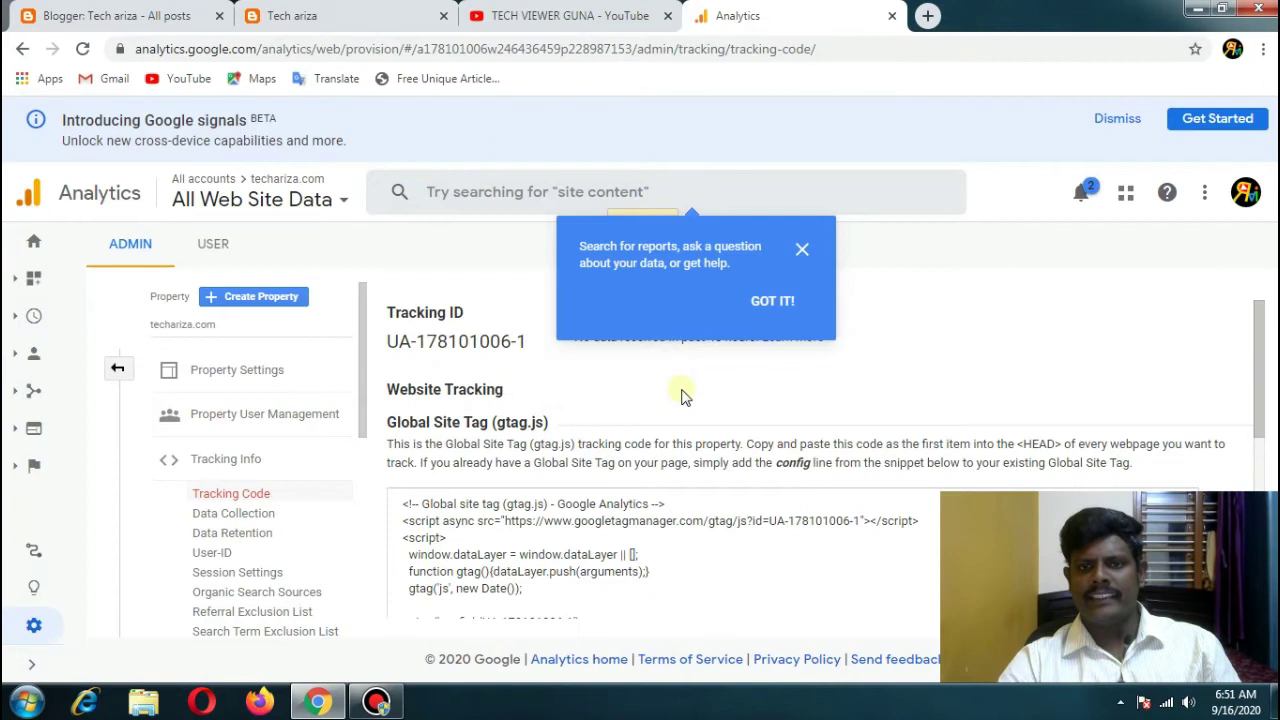
pyautogui.click(798, 250)
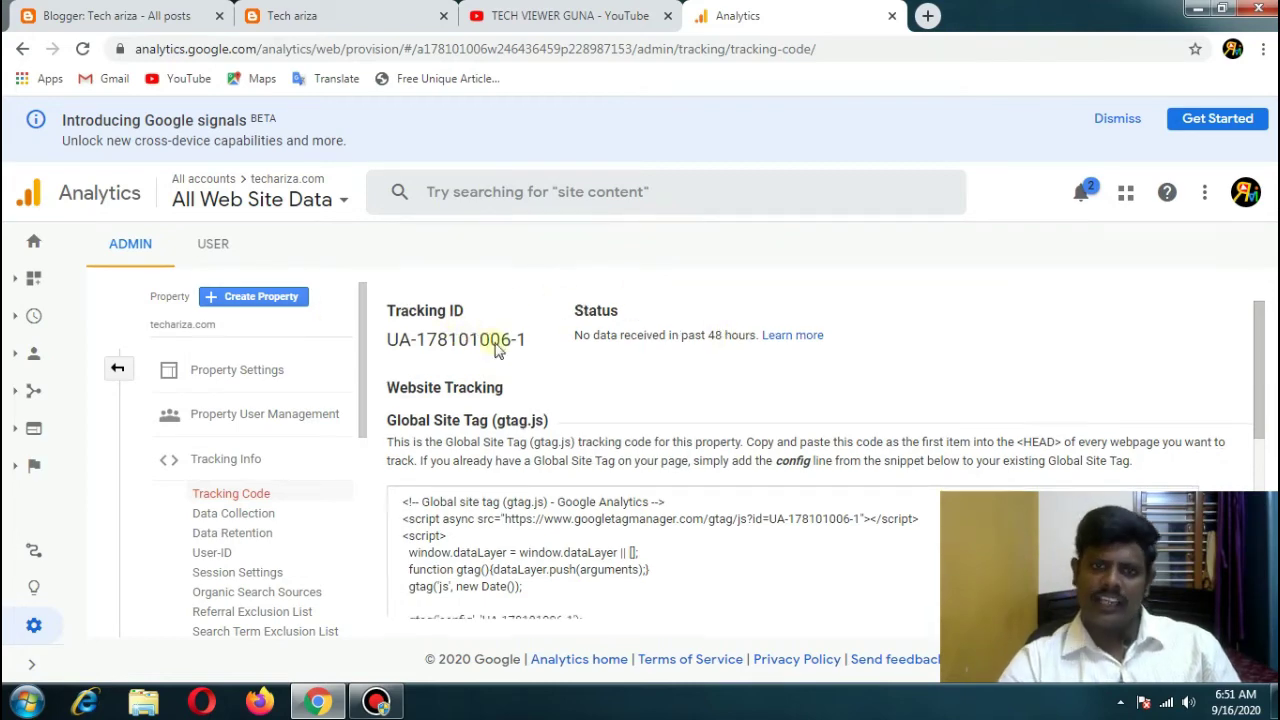
pyautogui.scroll(-3, 560, 345)
pyautogui.scroll(3, 588, 345)
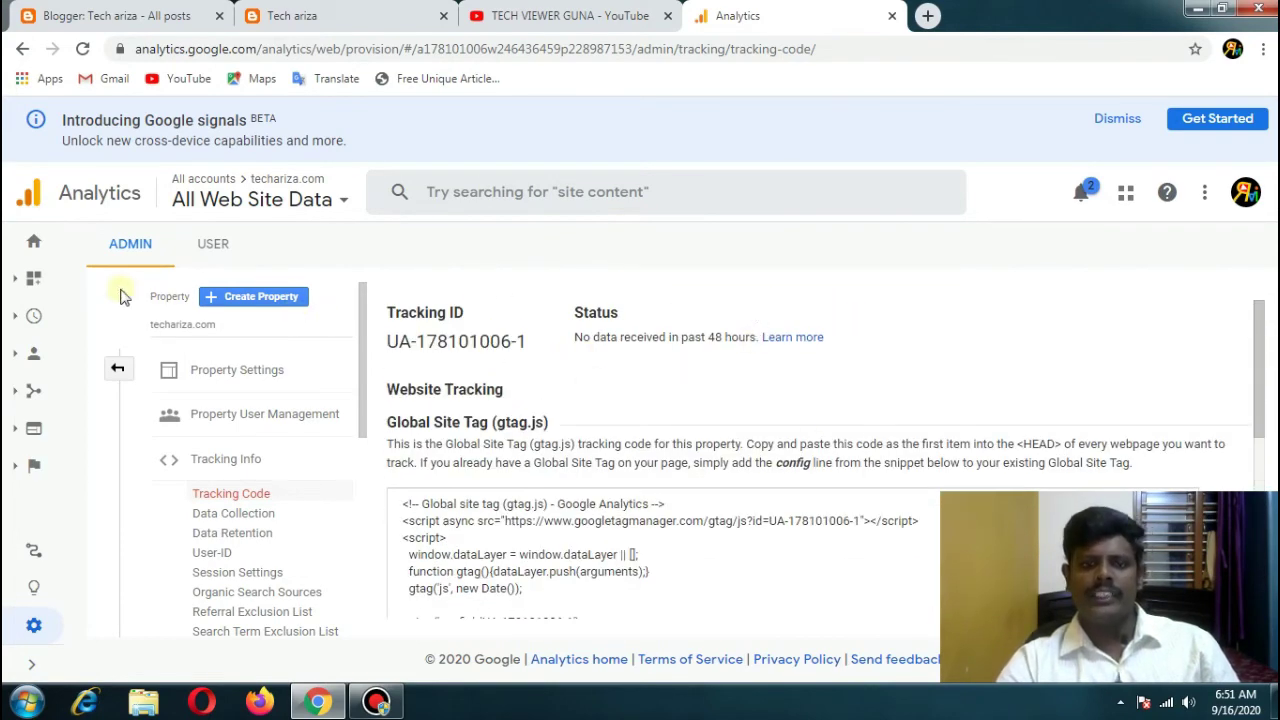
# - From the Analytics home page, reopen the techariza.com property's tracking code page in Admin and copy its tracking ID
pyautogui.click(38, 243)
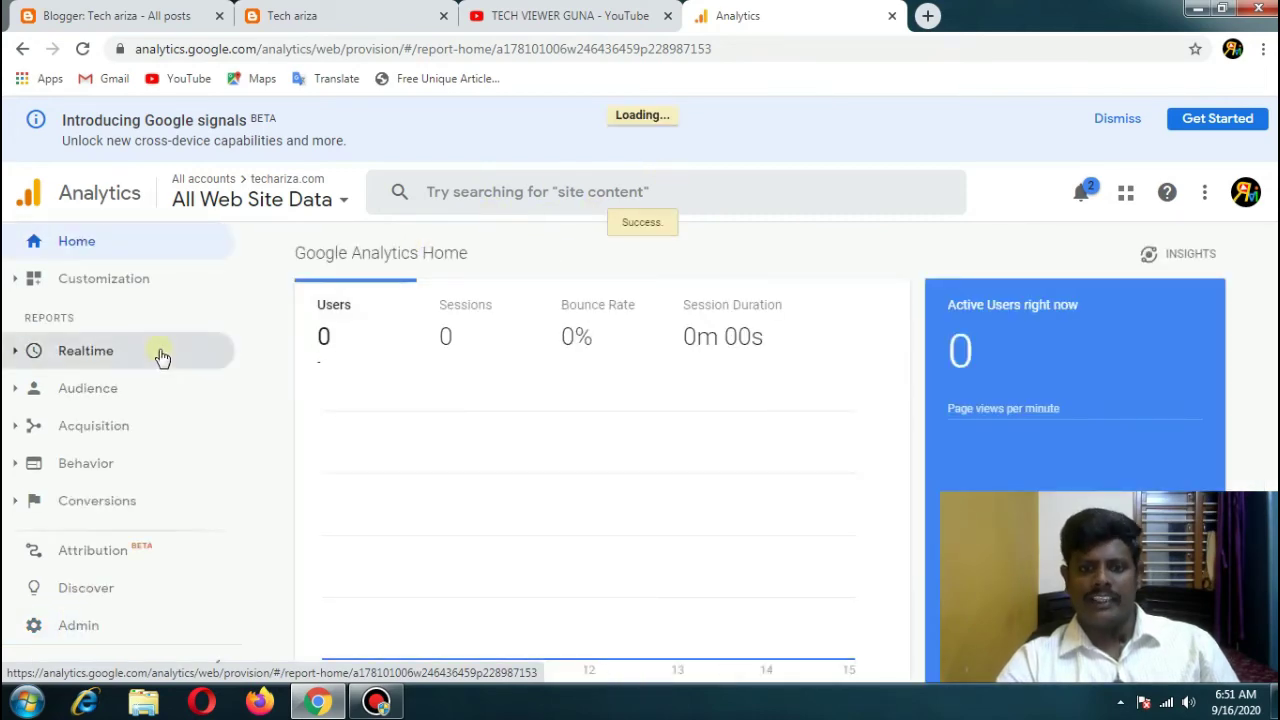
pyautogui.scroll(-4, 85, 598)
pyautogui.click(30, 625)
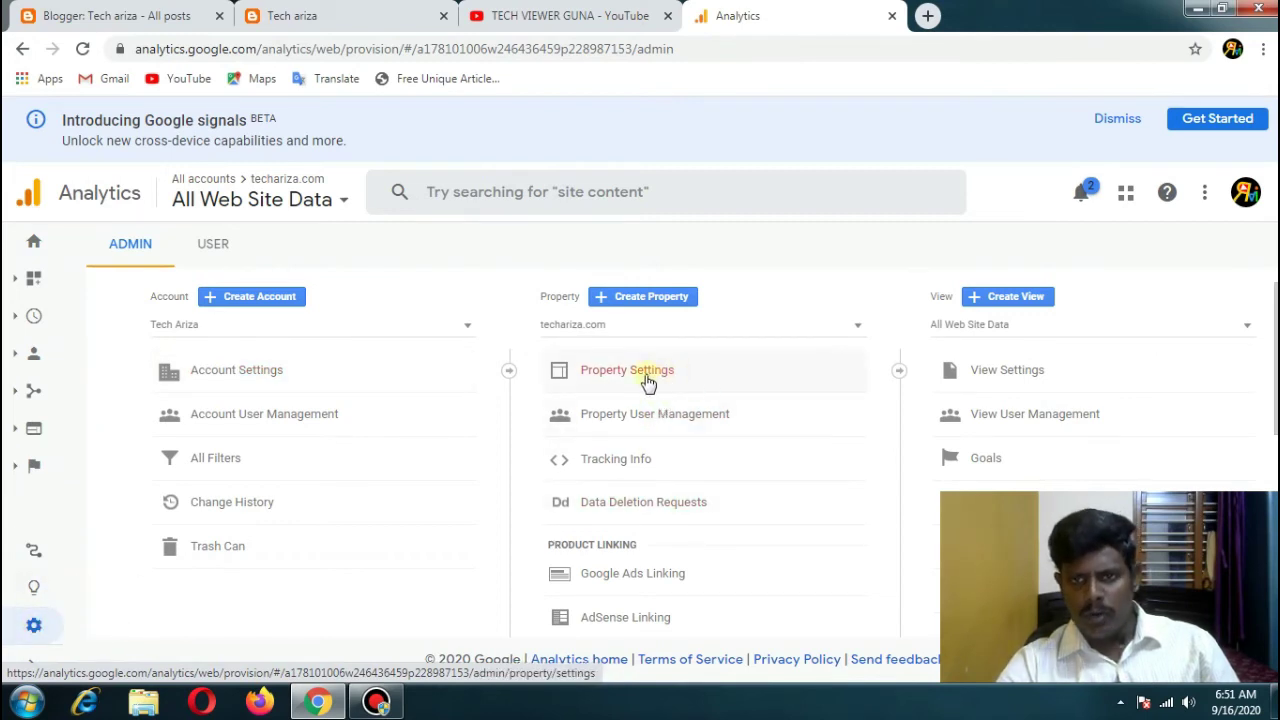
pyautogui.click(622, 460)
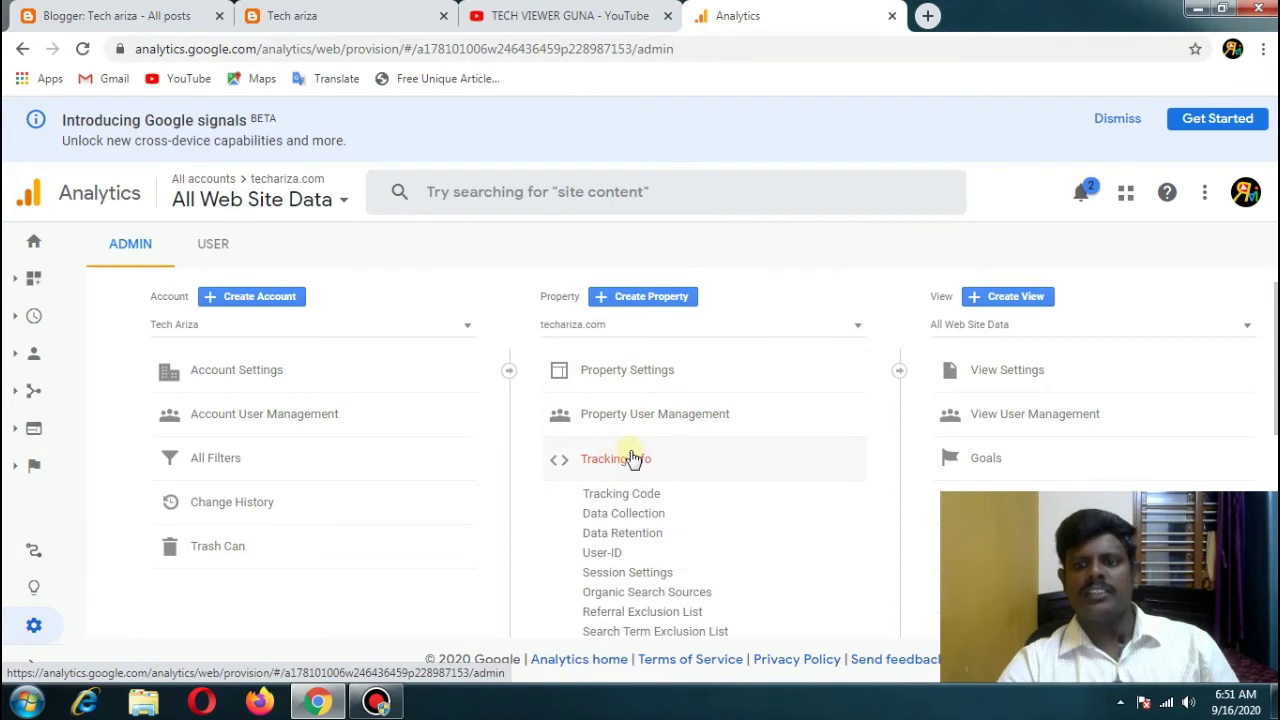
pyautogui.click(624, 495)
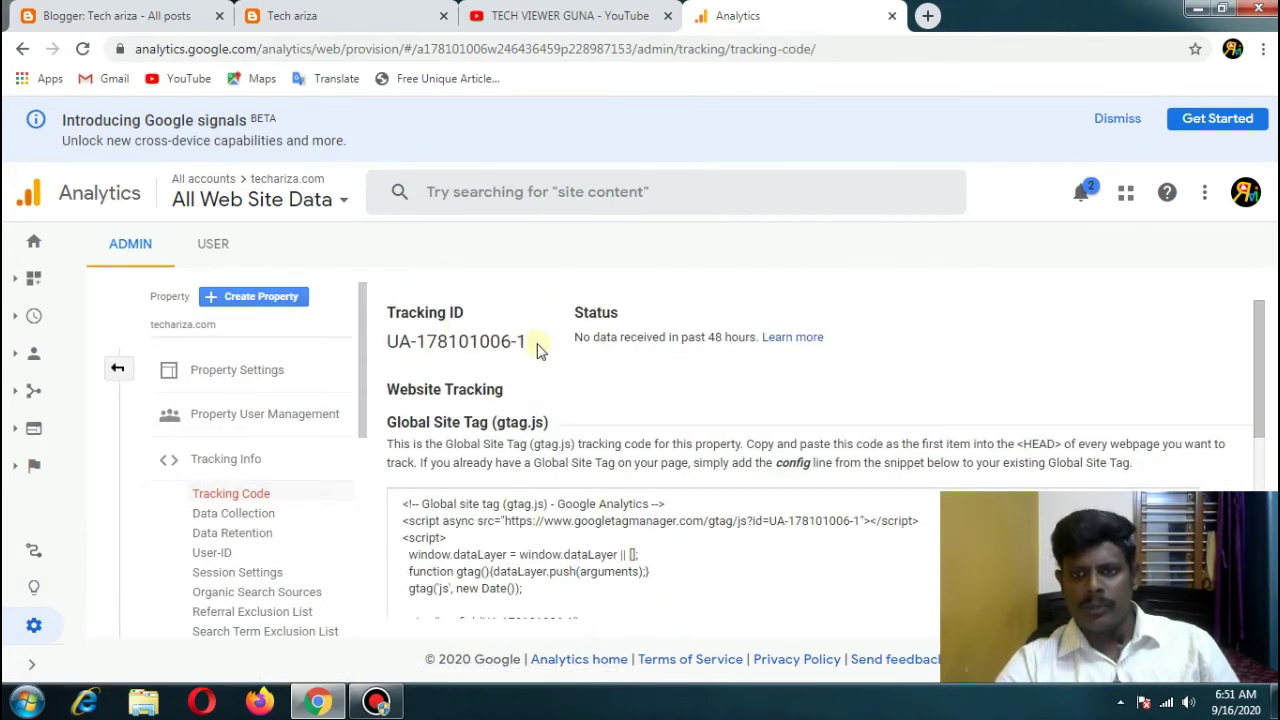
pyautogui.moveTo(536, 343); pyautogui.dragTo(389, 348)
pyautogui.hotkey('ctrl', 'c')
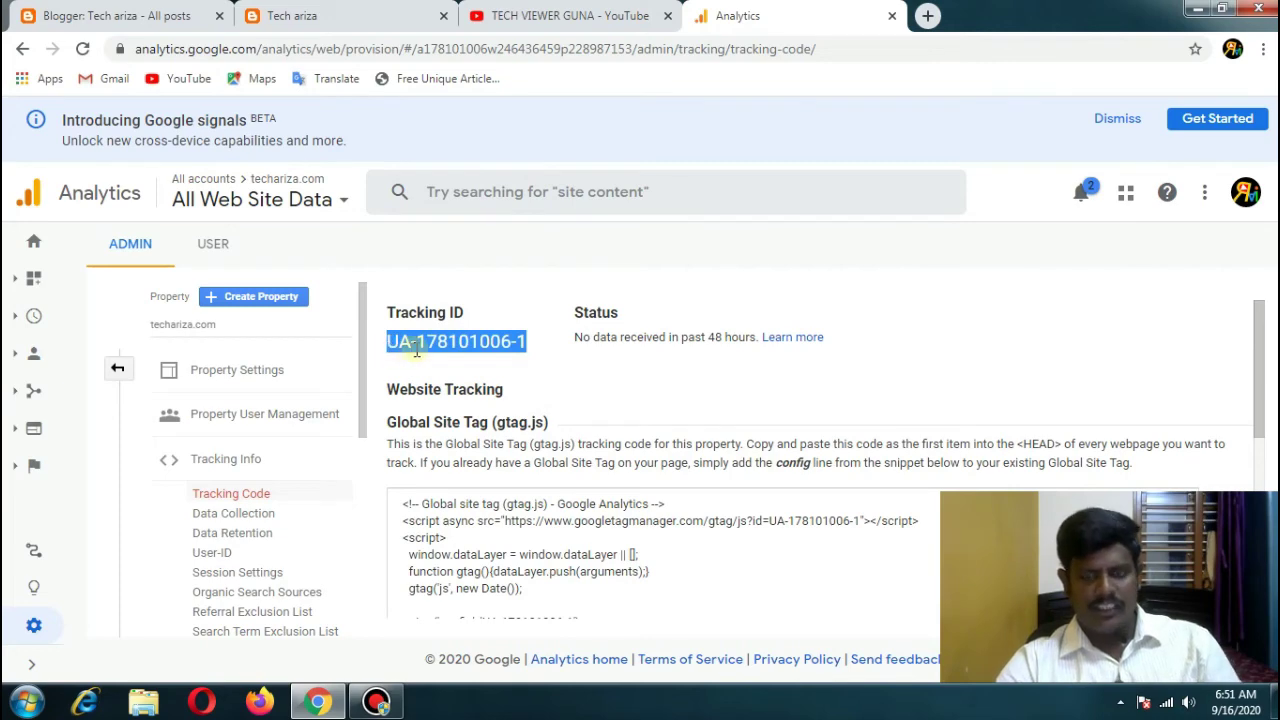
# - Switch to Blogger and open the Tech ariza blog's Other settings at the Google Analytics section
pyautogui.click(120, 16)
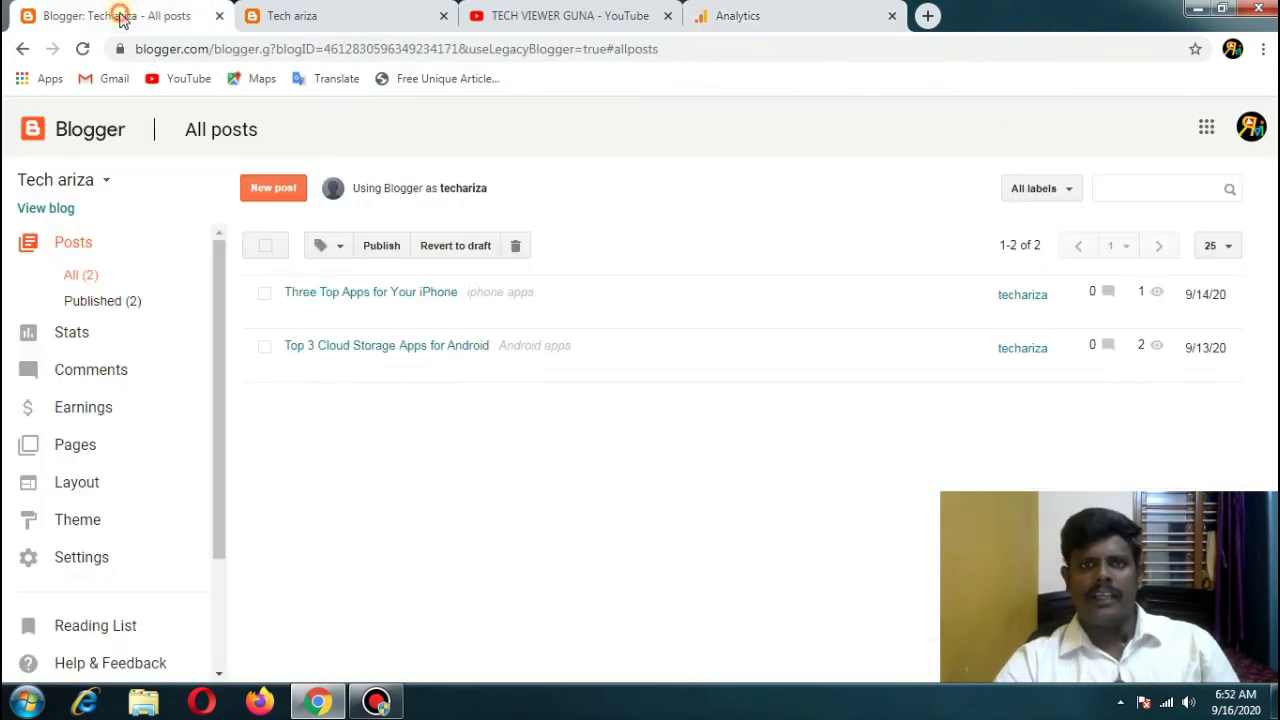
pyautogui.scroll(-2, 90, 548)
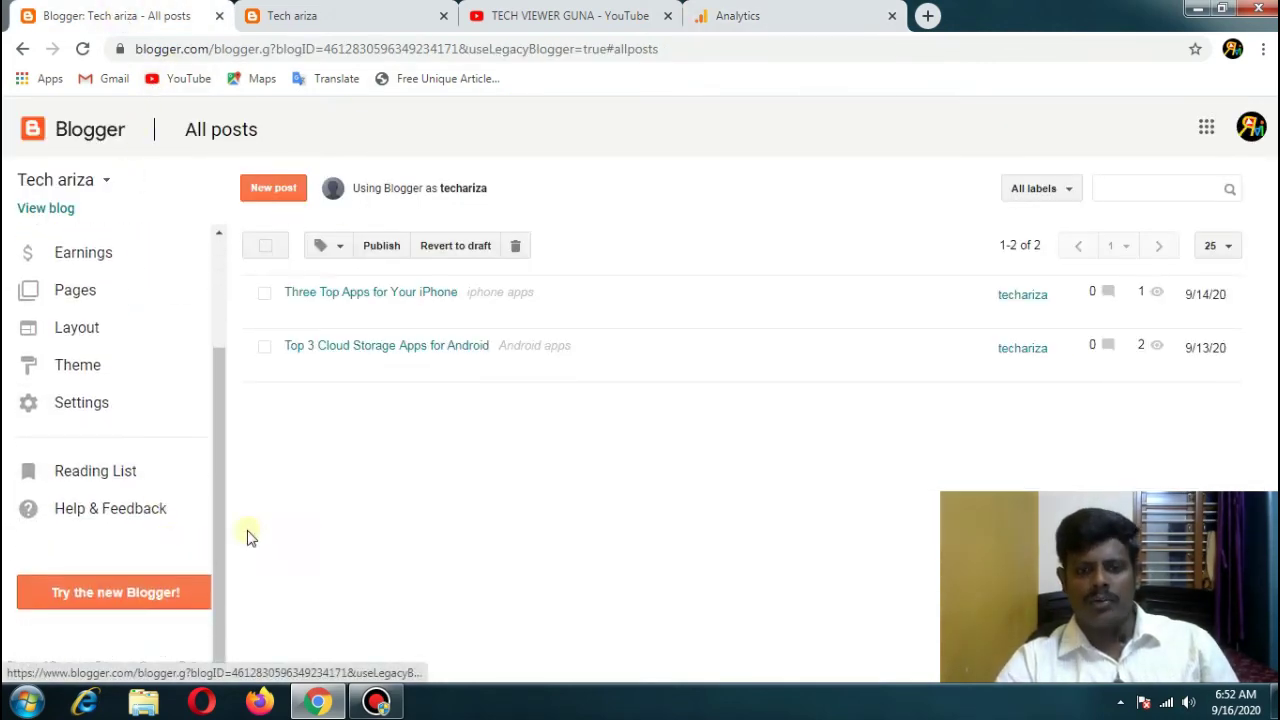
pyautogui.click(106, 406)
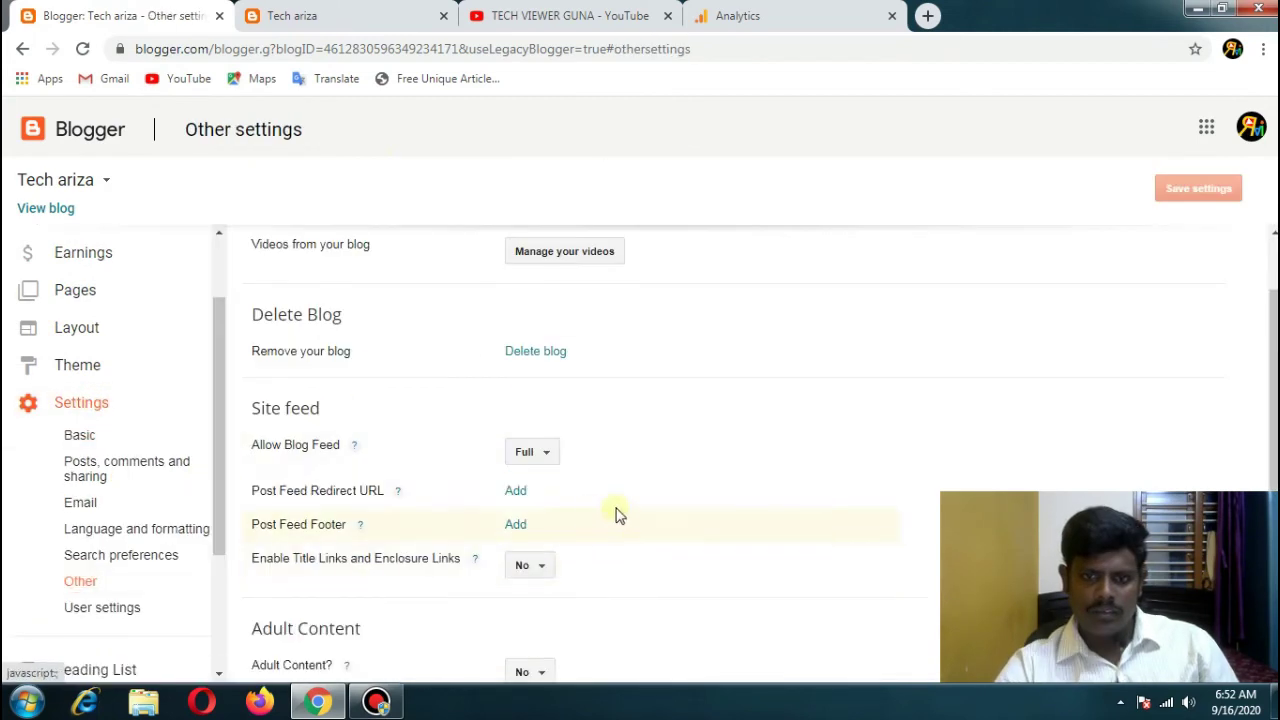
pyautogui.scroll(-2, 614, 514)
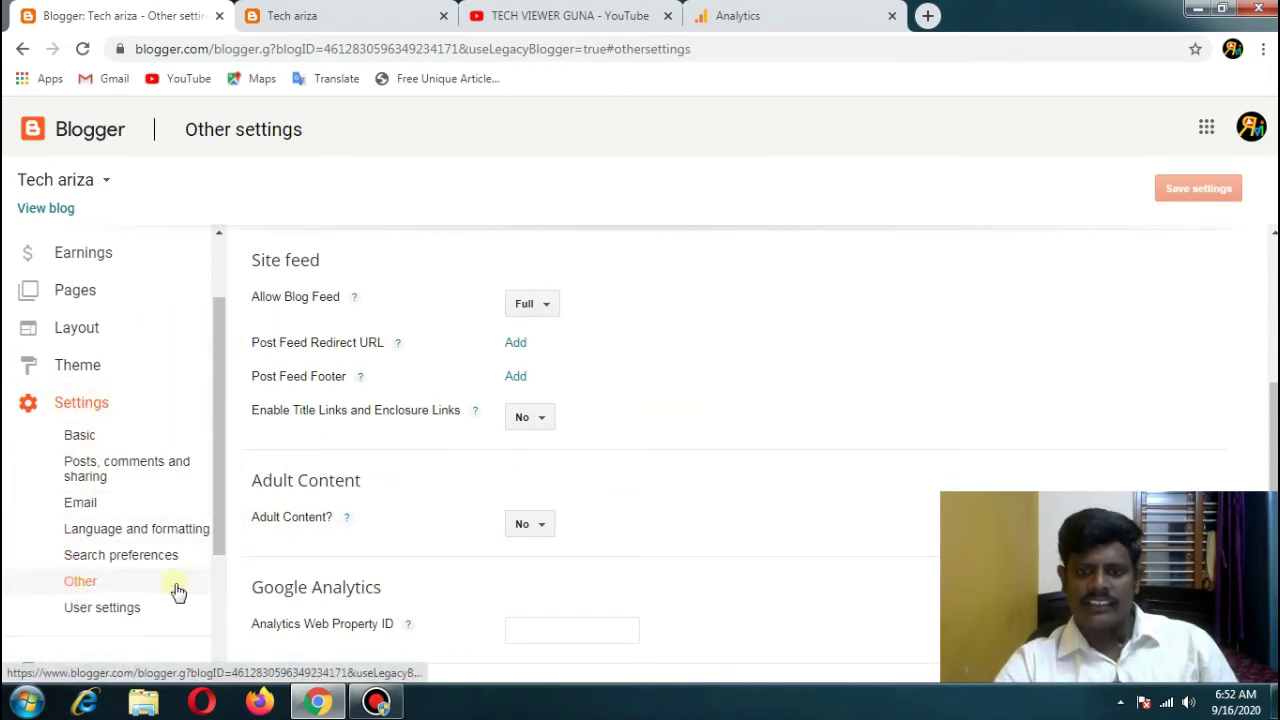
# - Paste the copied tracking ID as the Analytics Web Property ID and save the settings
pyautogui.click(515, 630)
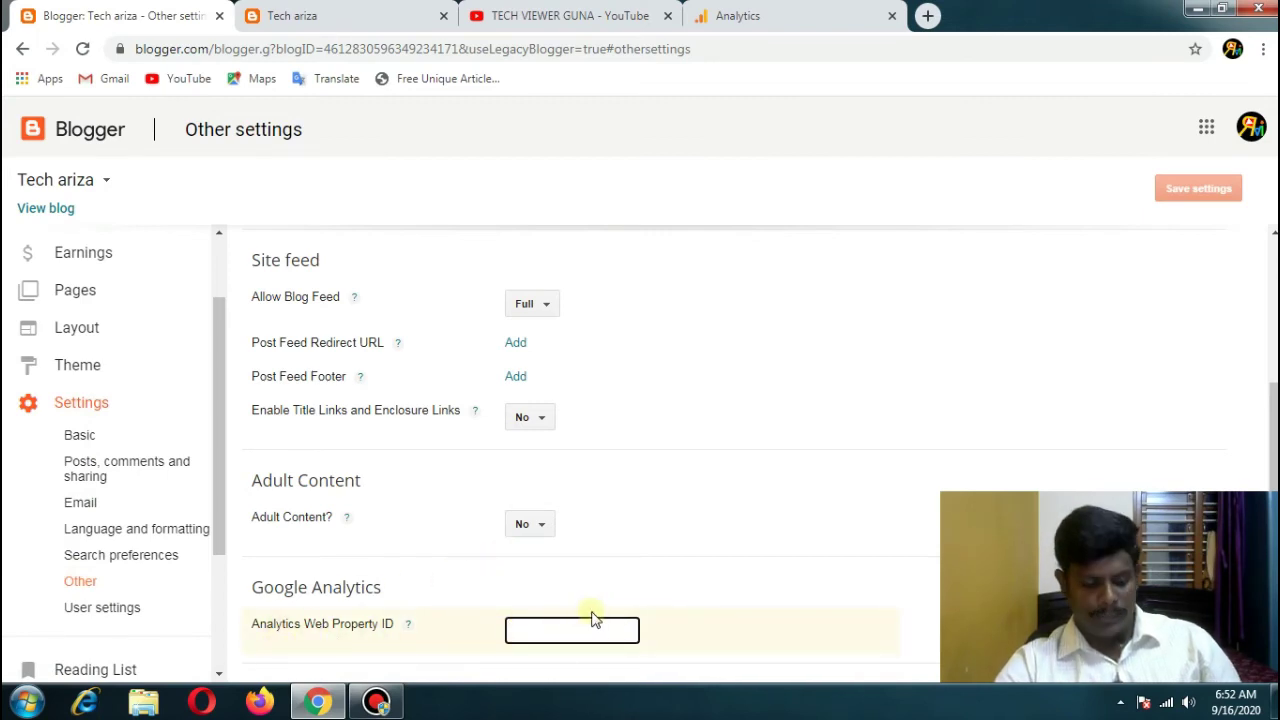
pyautogui.hotkey('ctrl', 'v')
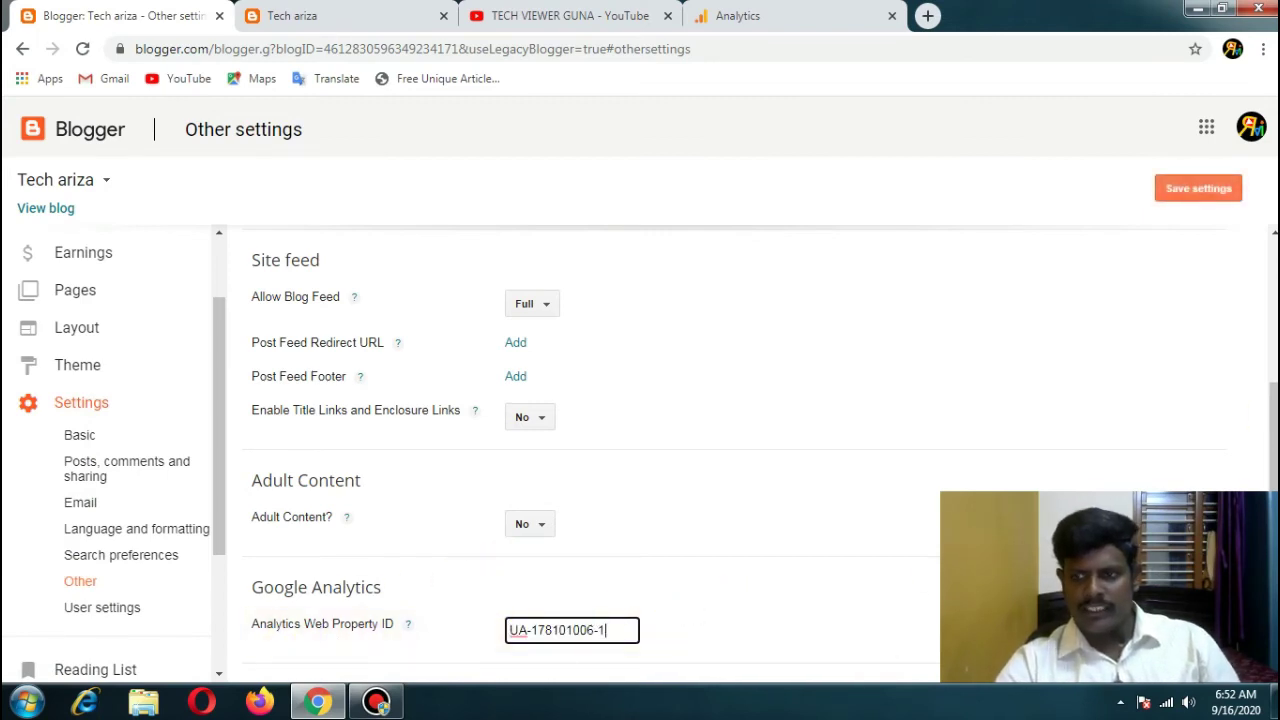
pyautogui.click(1228, 190)
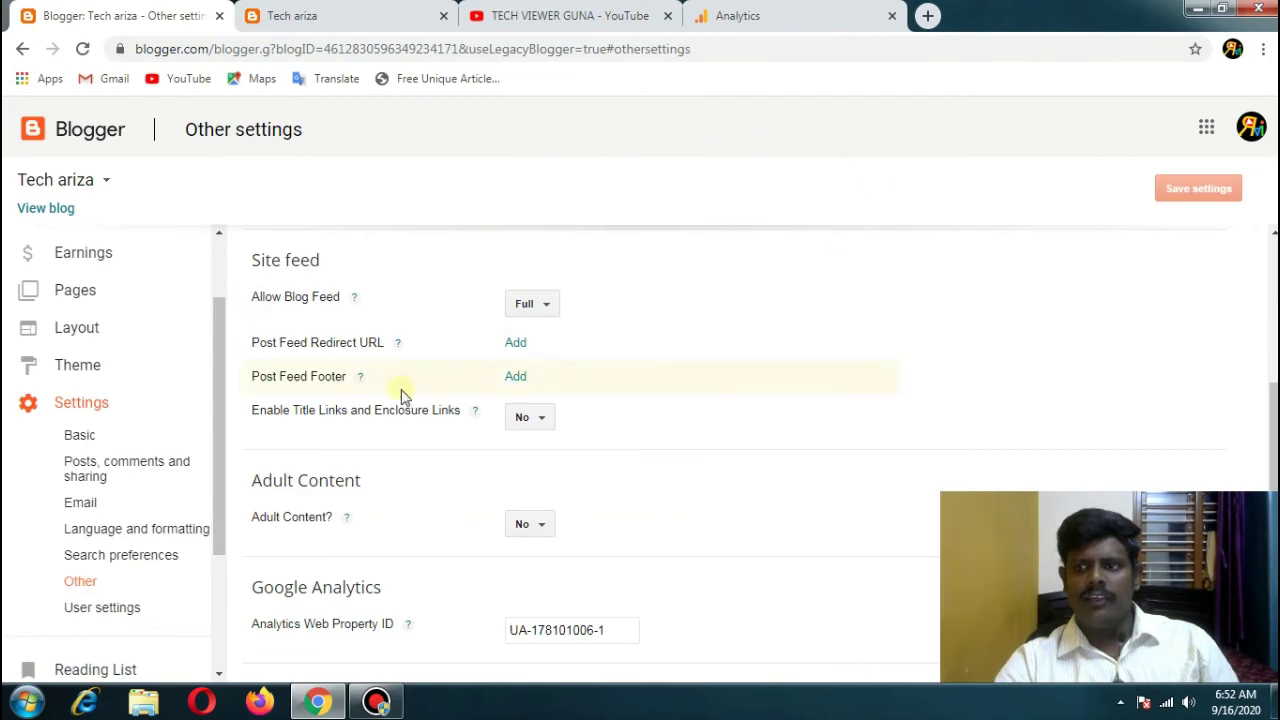
# - Switch the blog back to the new Blogger interface
pyautogui.click(138, 672)
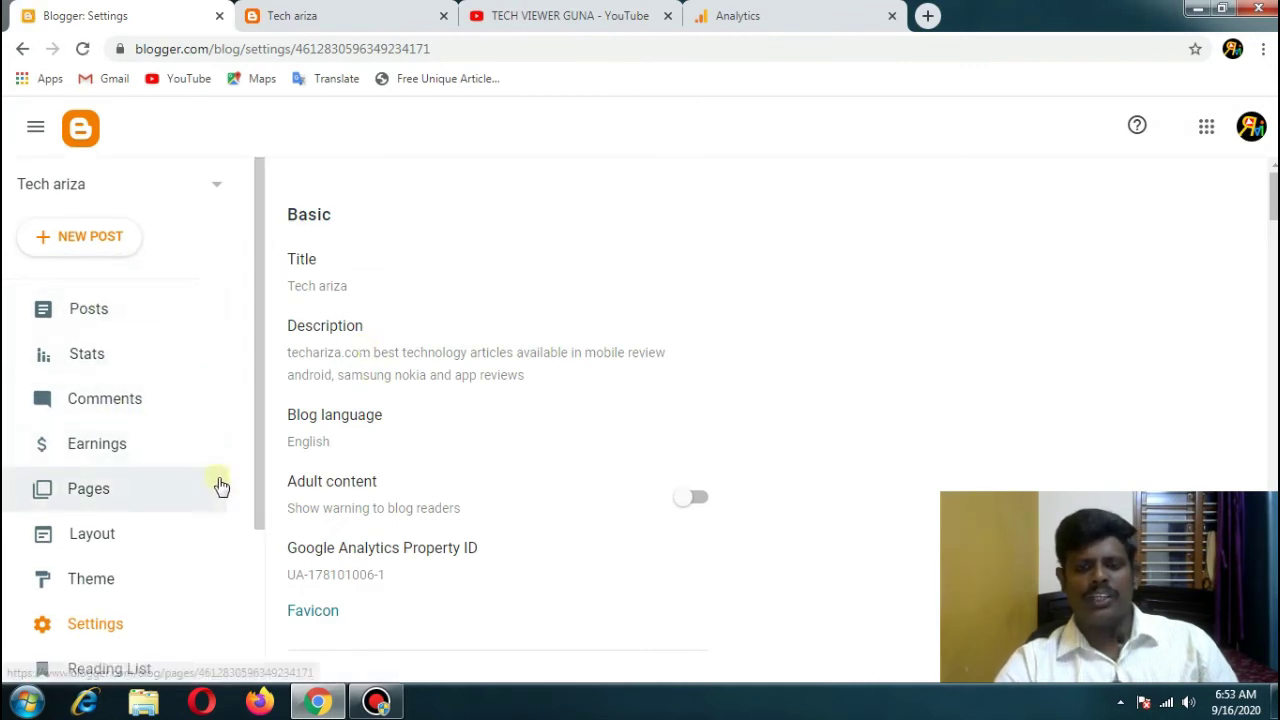
# - Open the Google Analytics Property ID in the Tech ariza blog's basic settings and save it
pyautogui.scroll(-2, 221, 486)
pyautogui.click(86, 408)
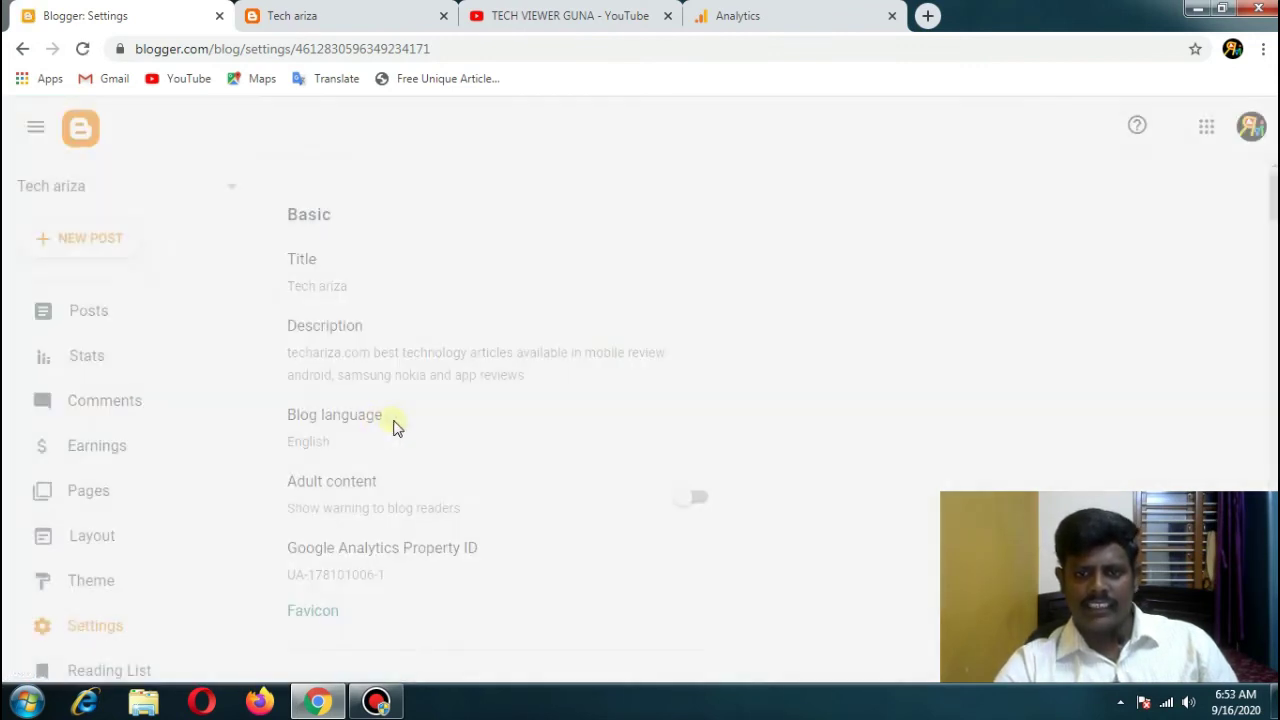
pyautogui.scroll(-2, 528, 450)
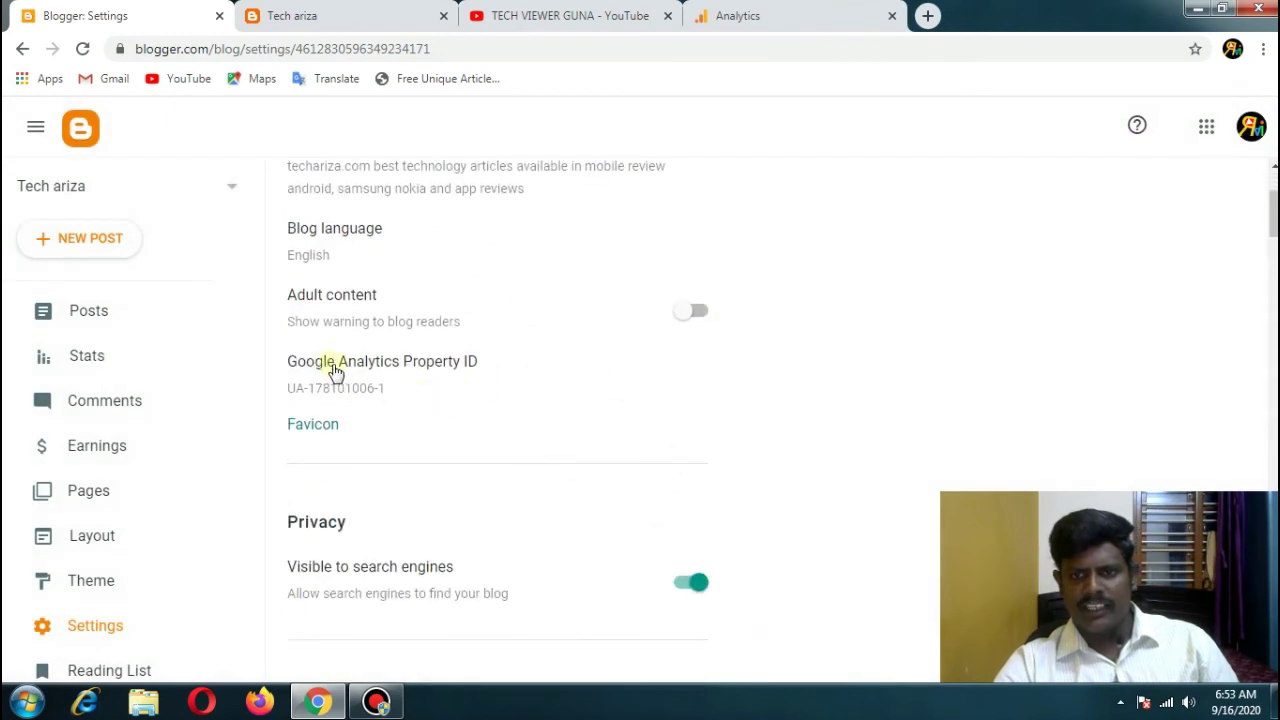
pyautogui.click(389, 364)
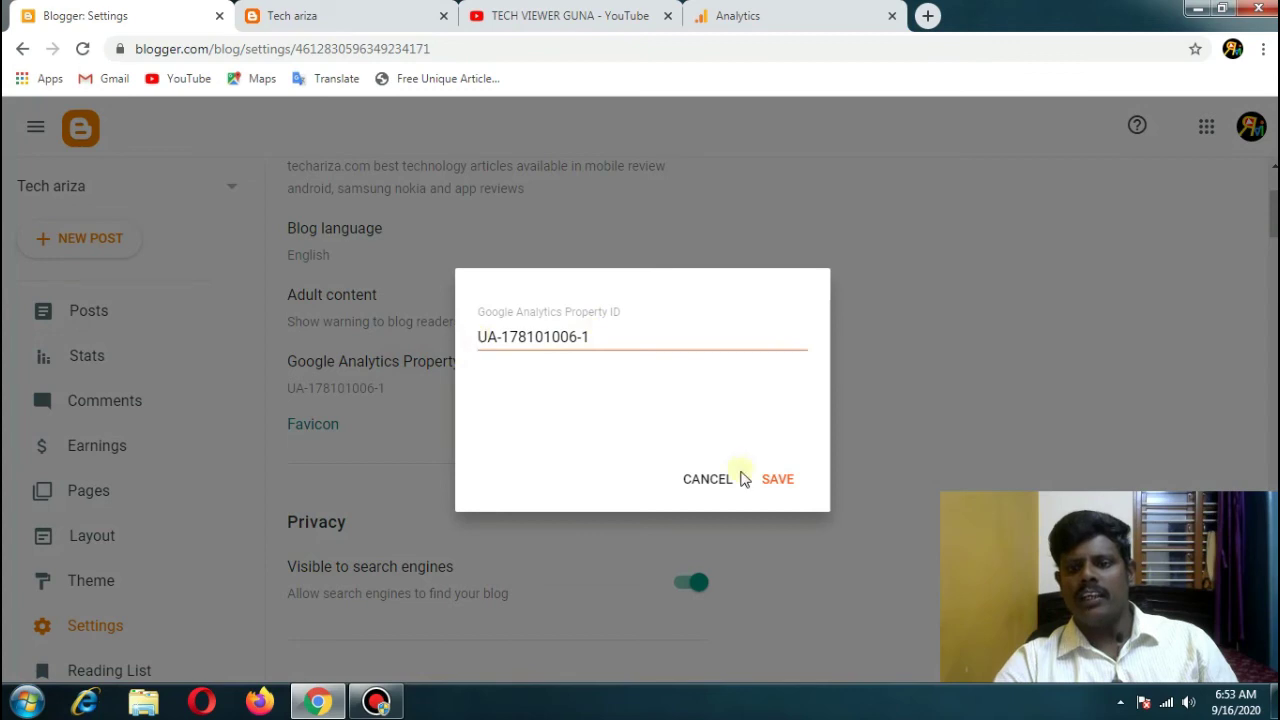
pyautogui.click(775, 481)
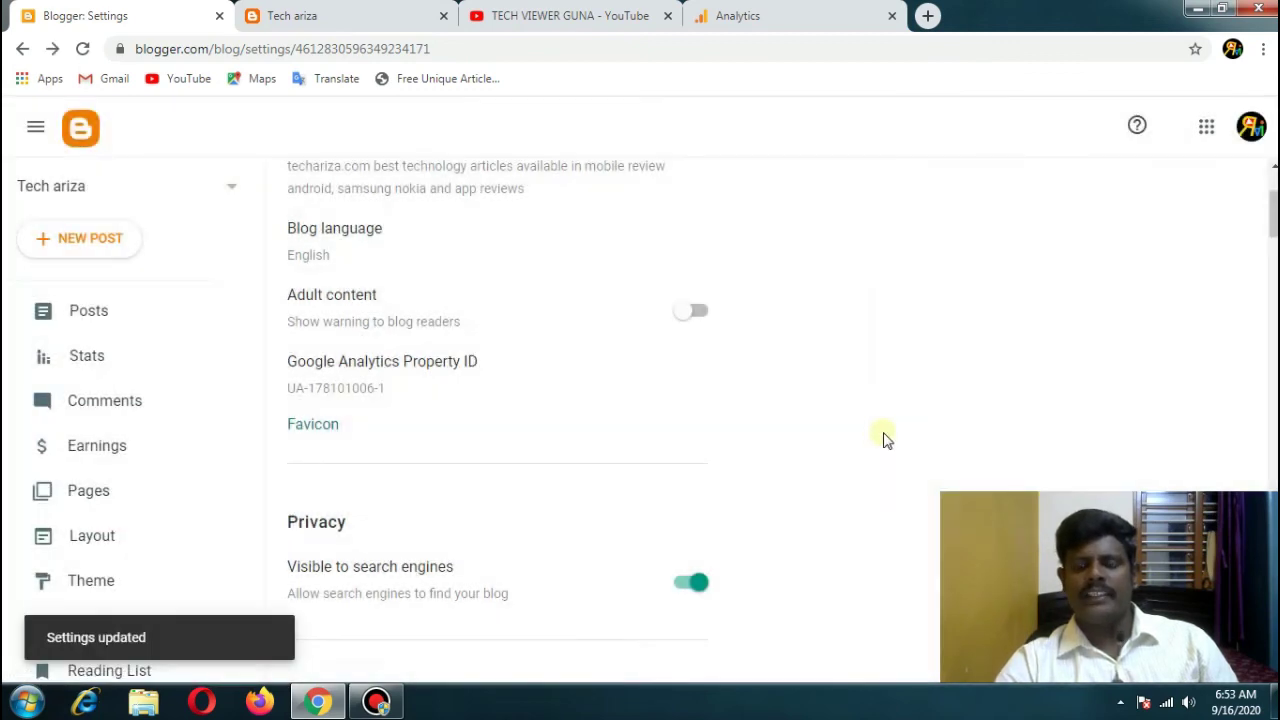
pyautogui.scroll(2, 539, 424)
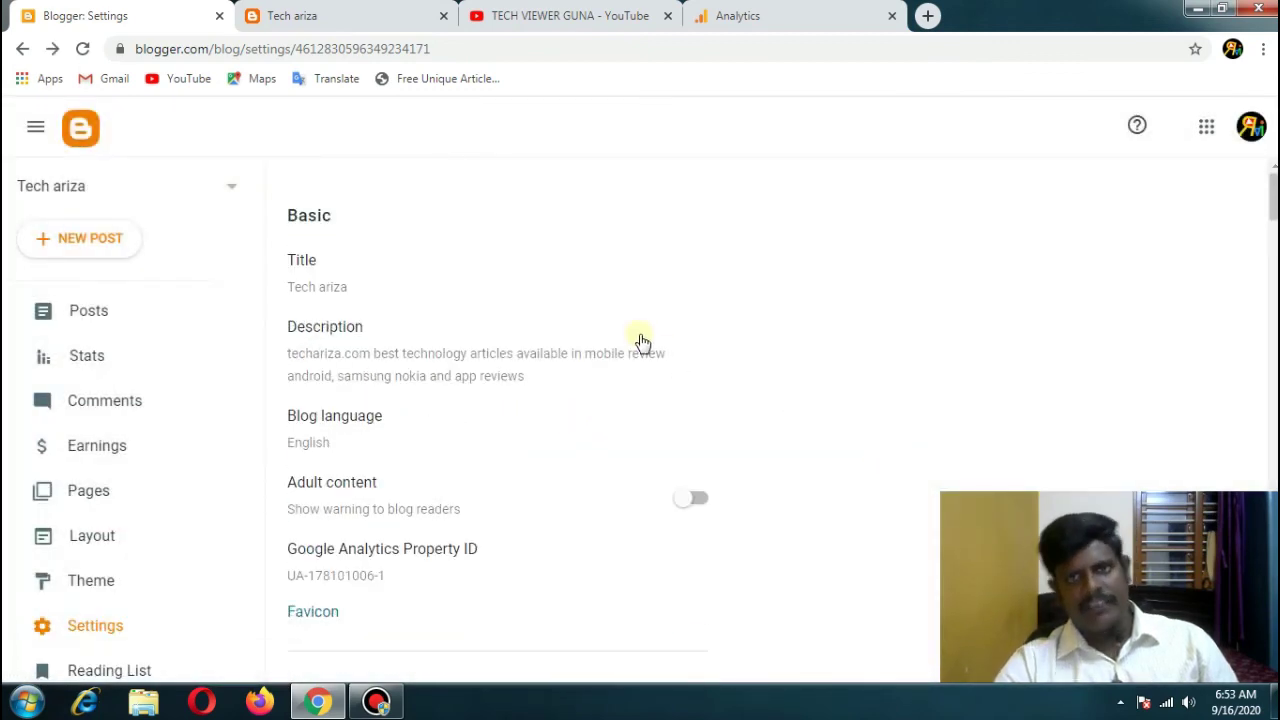
# - Visit the "Three Top Apps for Your iPhone" post on the live blog, and check the active users on the Analytics home page
pyautogui.click(325, 17)
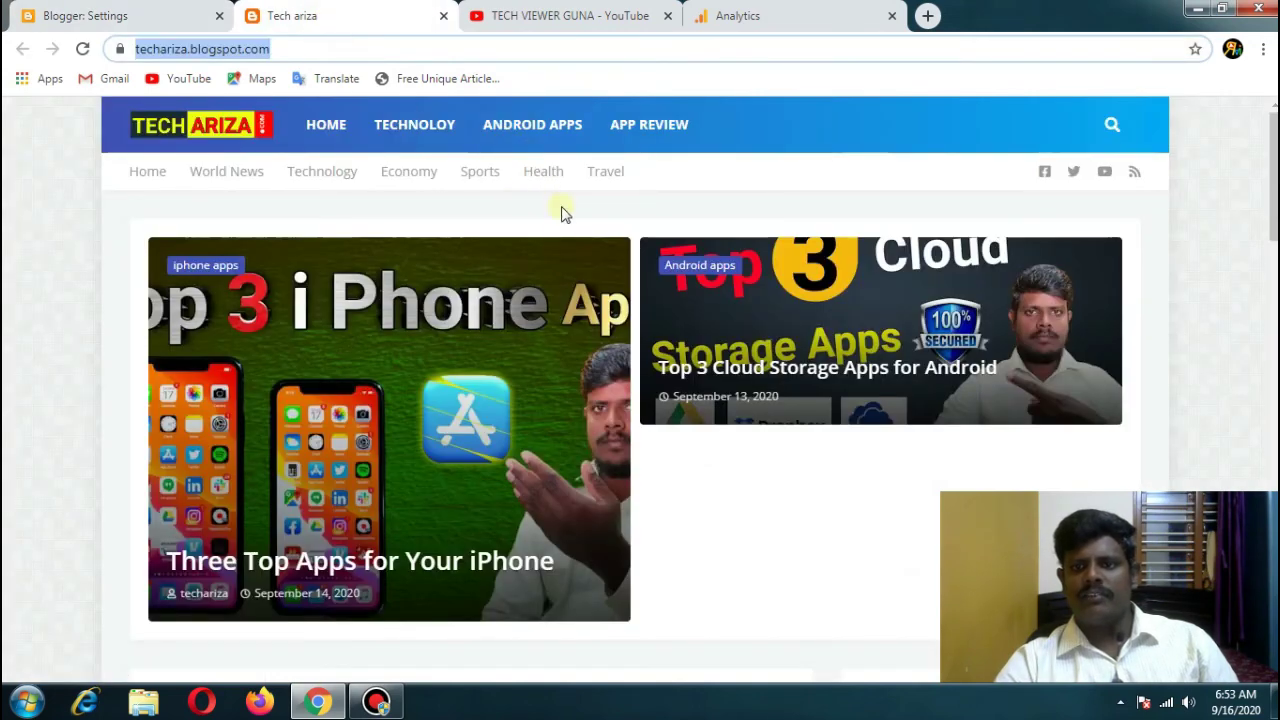
pyautogui.click(278, 582)
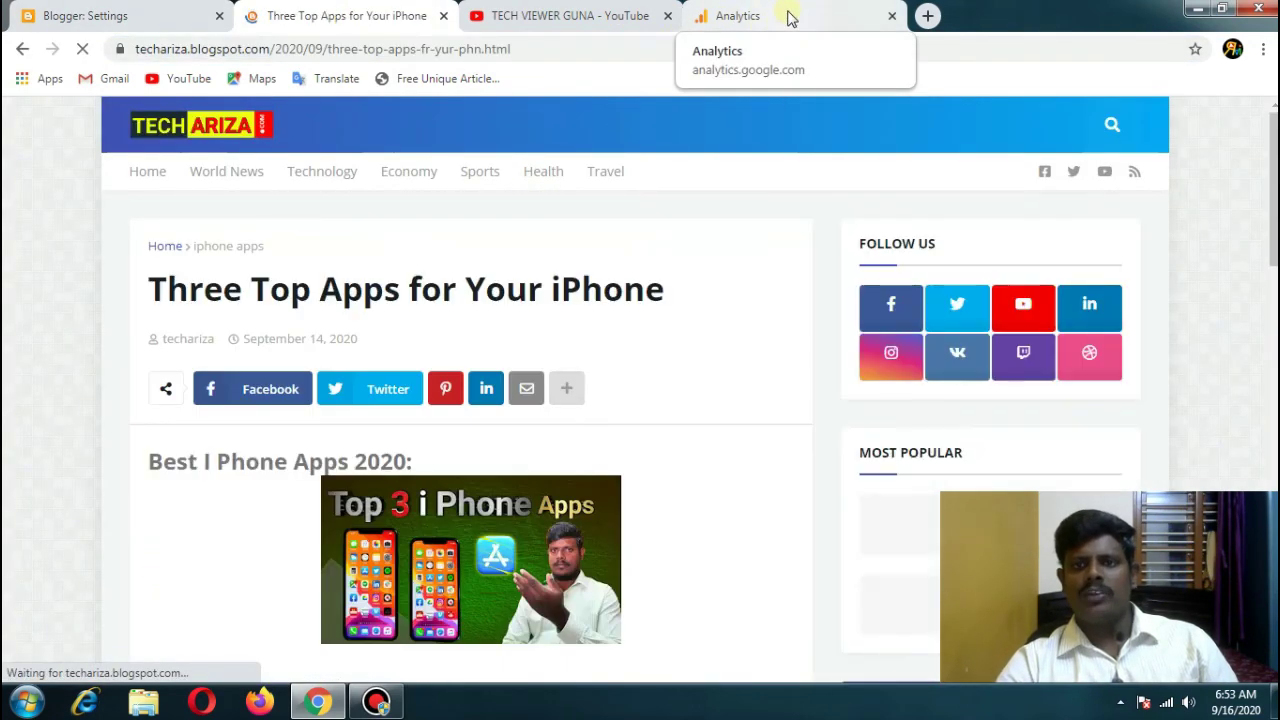
pyautogui.click(788, 18)
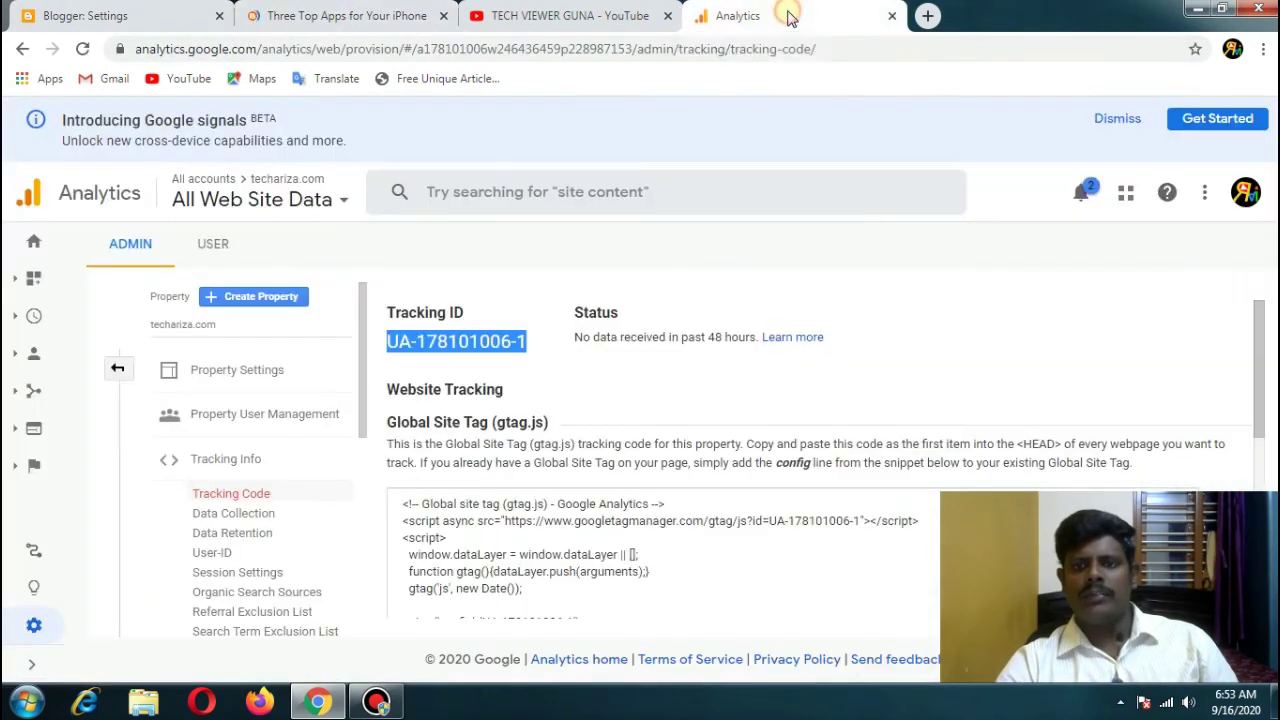
pyautogui.click(34, 242)
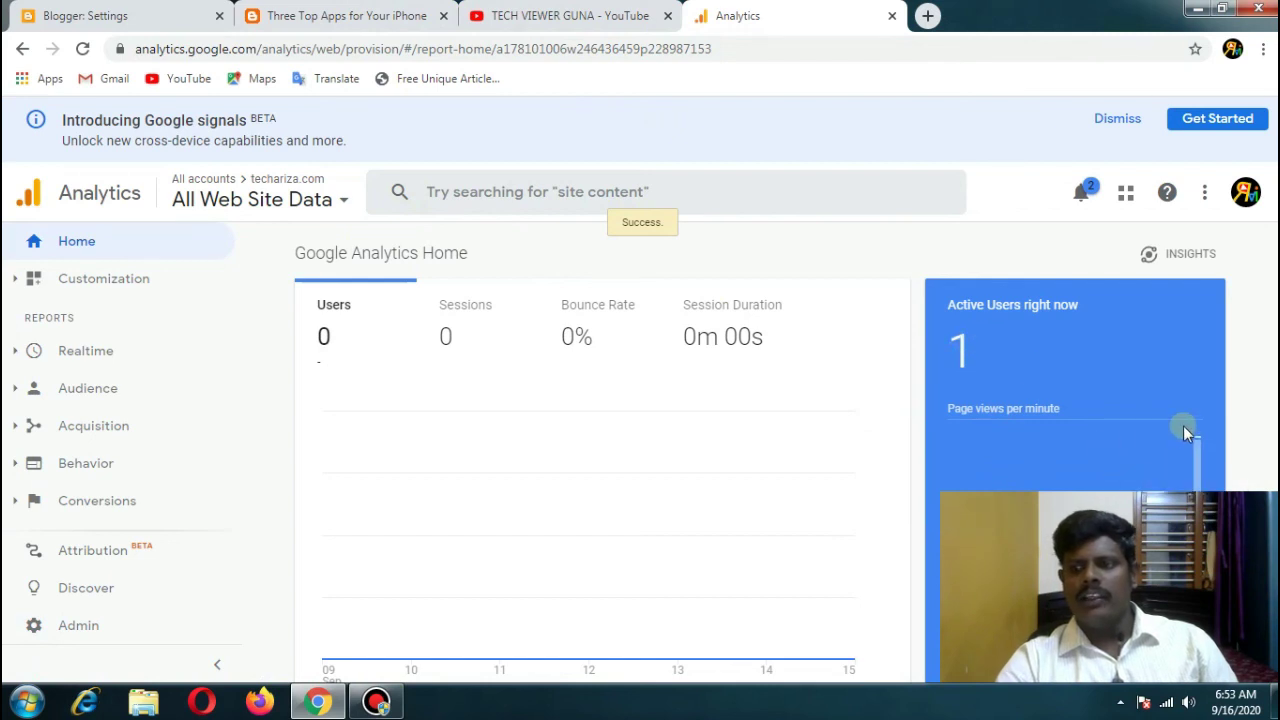
# - Review the Realtime Traffic Sources report for the blog's active users and pageviews, and return to the Analytics home page
pyautogui.click(40, 352)
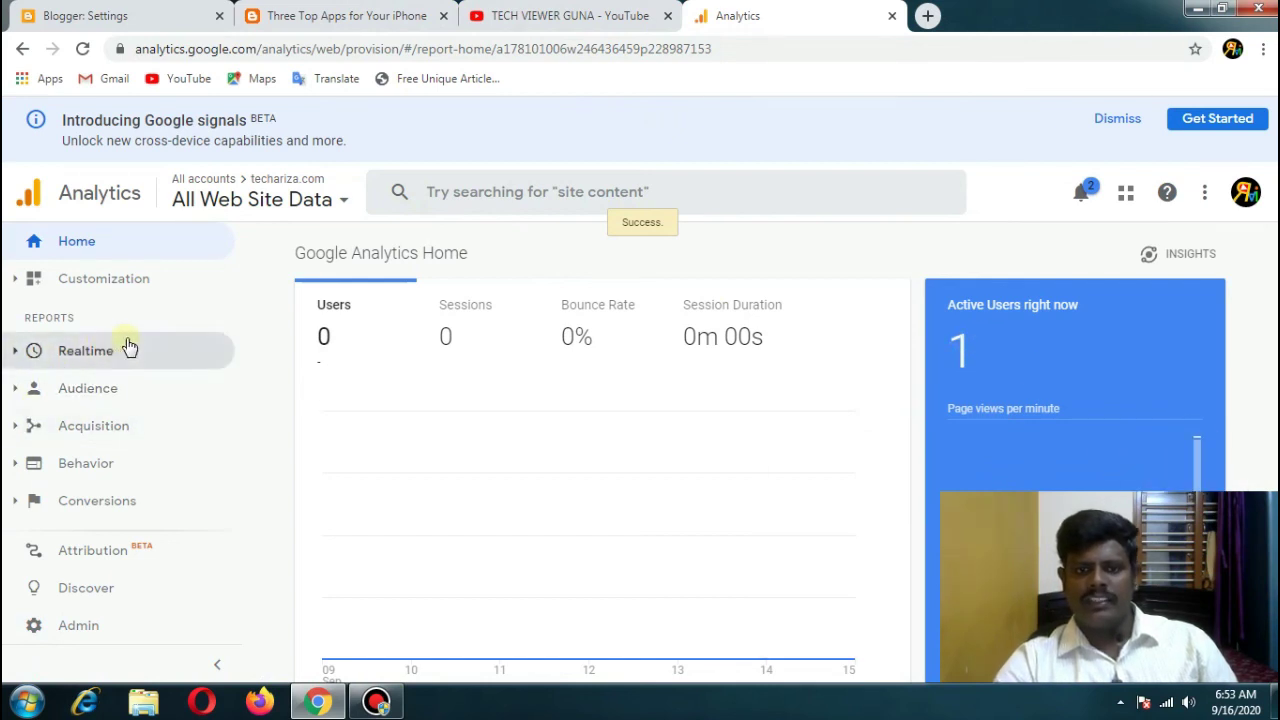
pyautogui.click(101, 364)
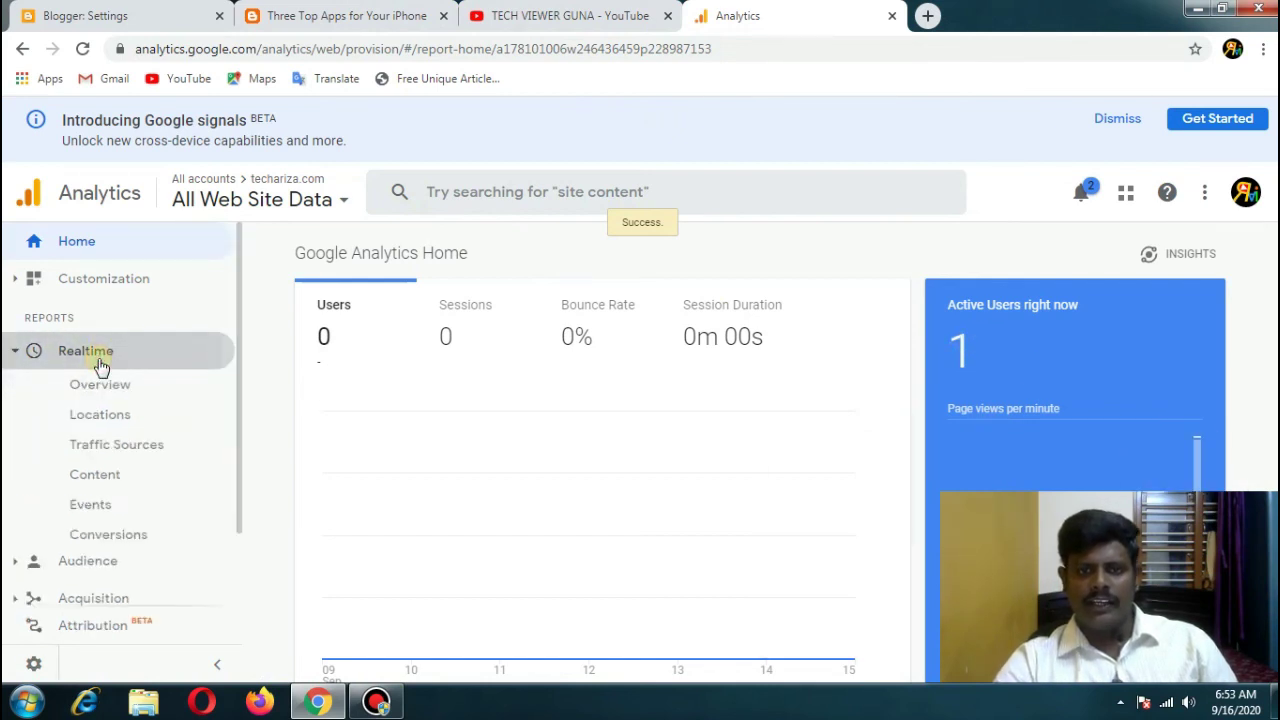
pyautogui.click(126, 448)
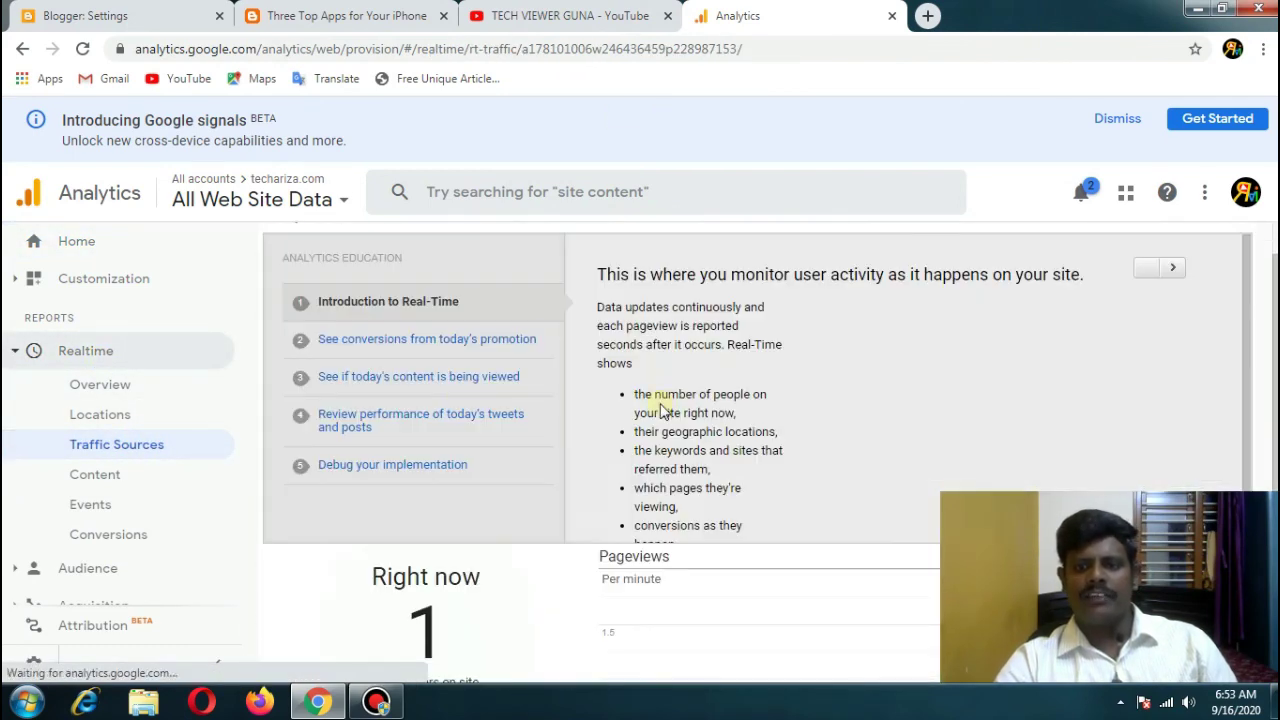
pyautogui.scroll(-3, 537, 567)
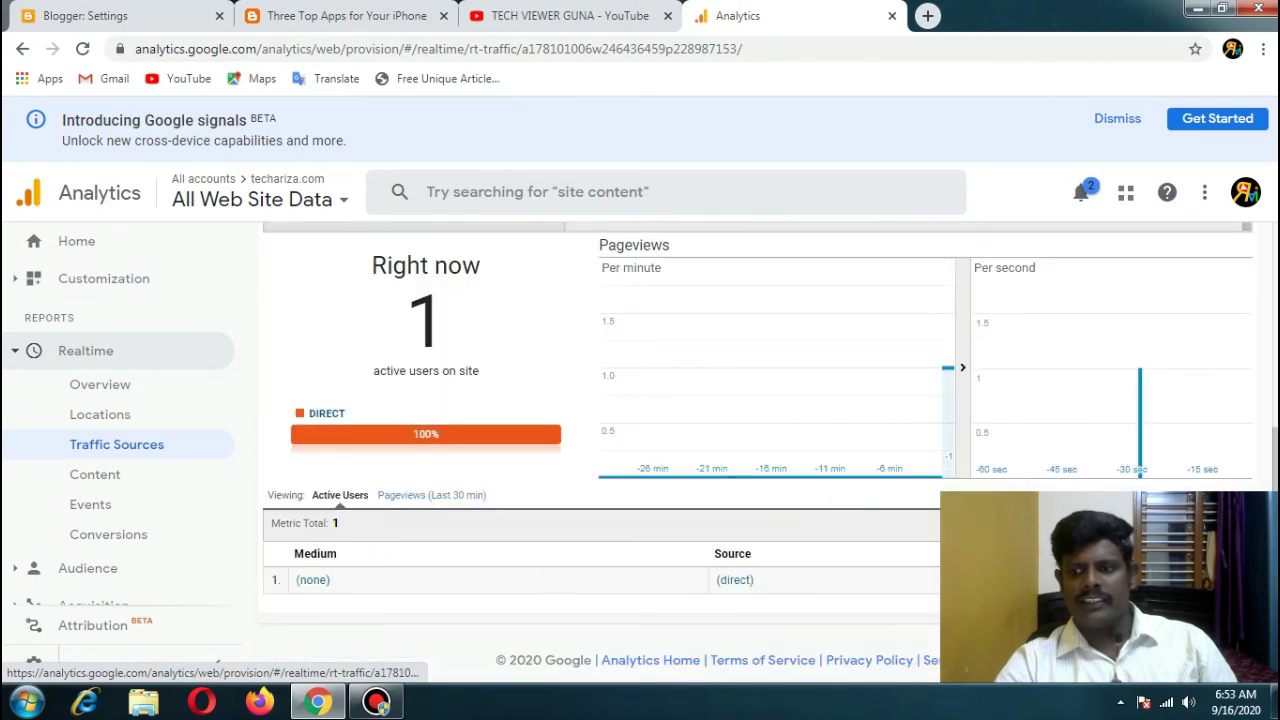
pyautogui.click(116, 444)
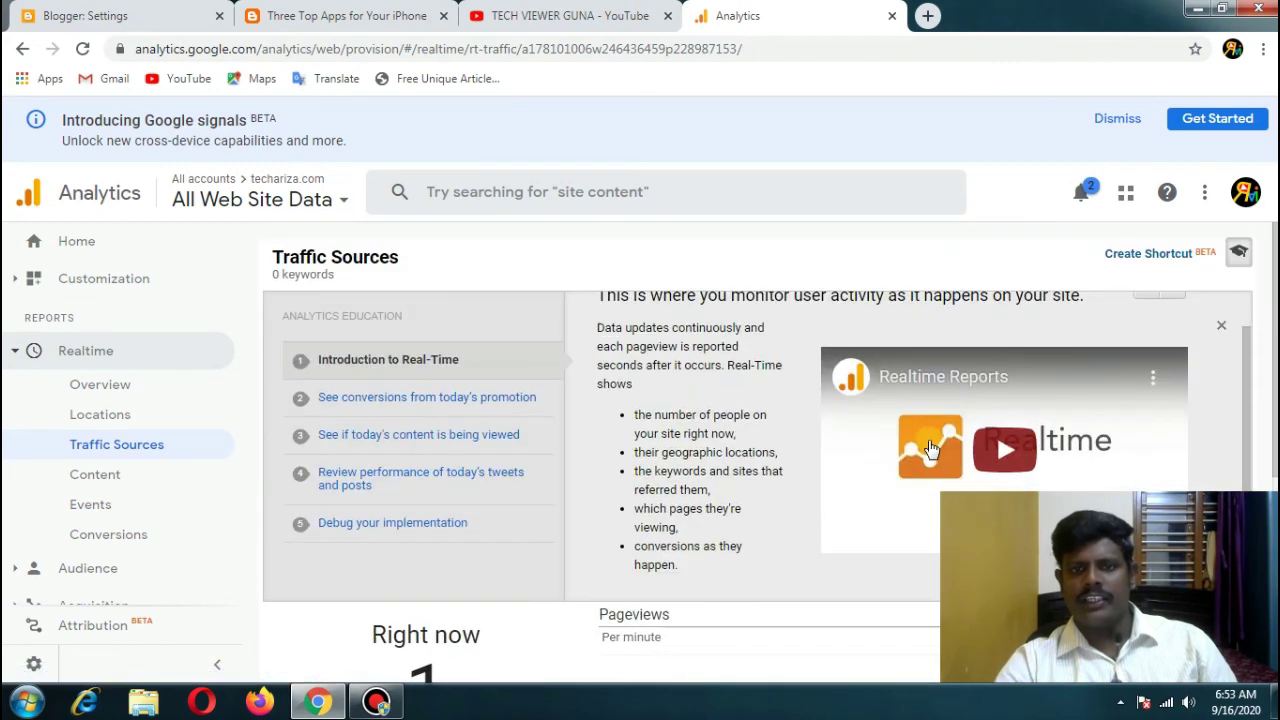
pyautogui.click(228, 222)
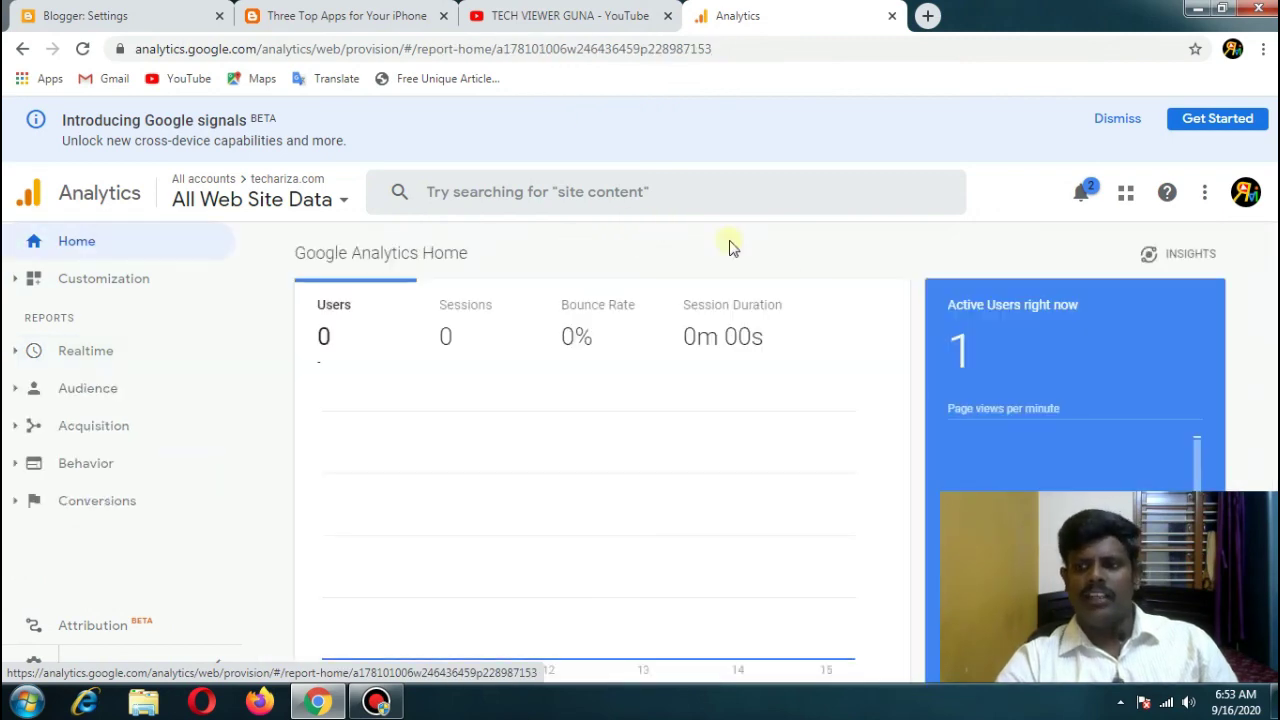
# - Look through the open Blogger, blog post and YouTube pages, return to Analytics, and minimize the browser window
pyautogui.click(160, 16)
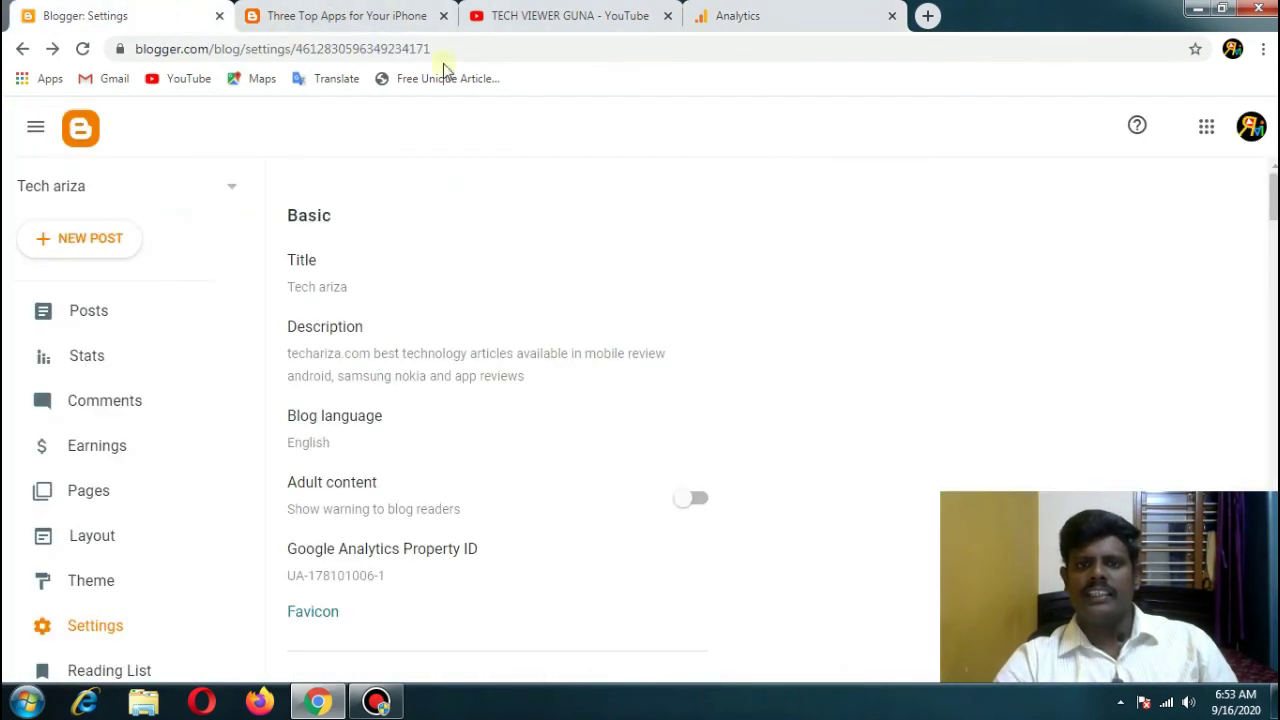
pyautogui.click(306, 15)
pyautogui.click(563, 15)
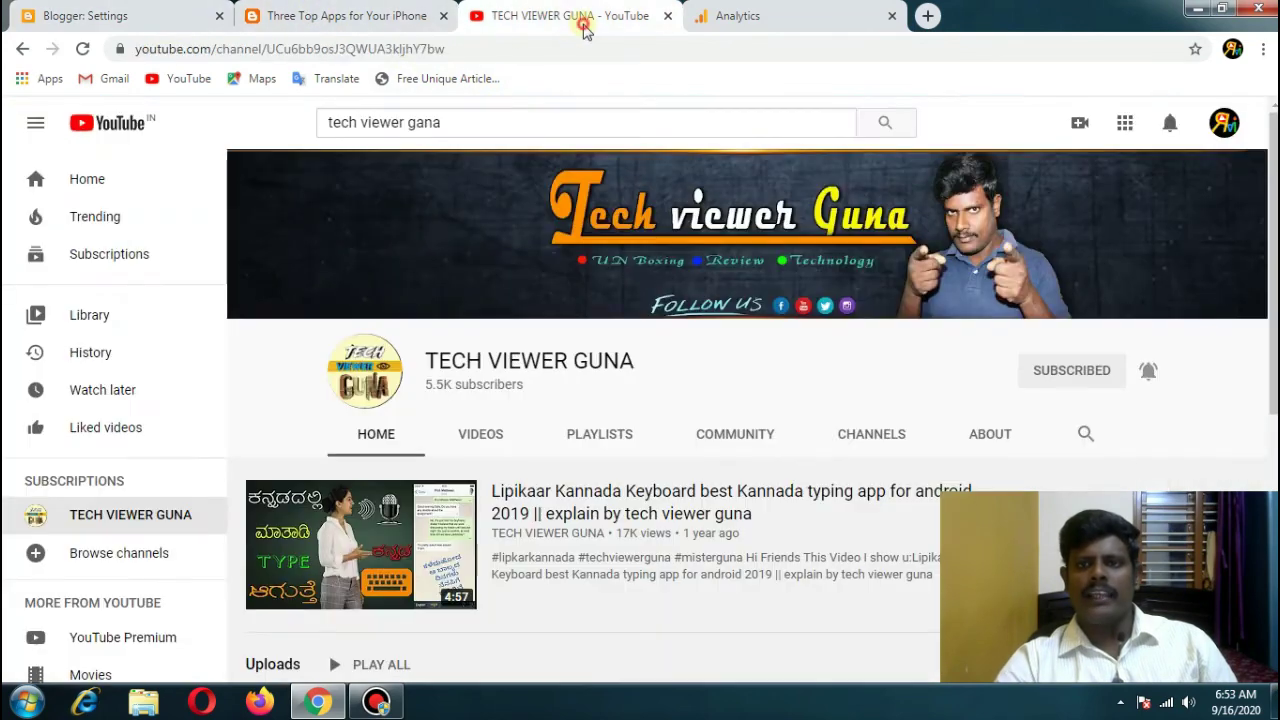
pyautogui.click(724, 15)
pyautogui.click(1197, 8)
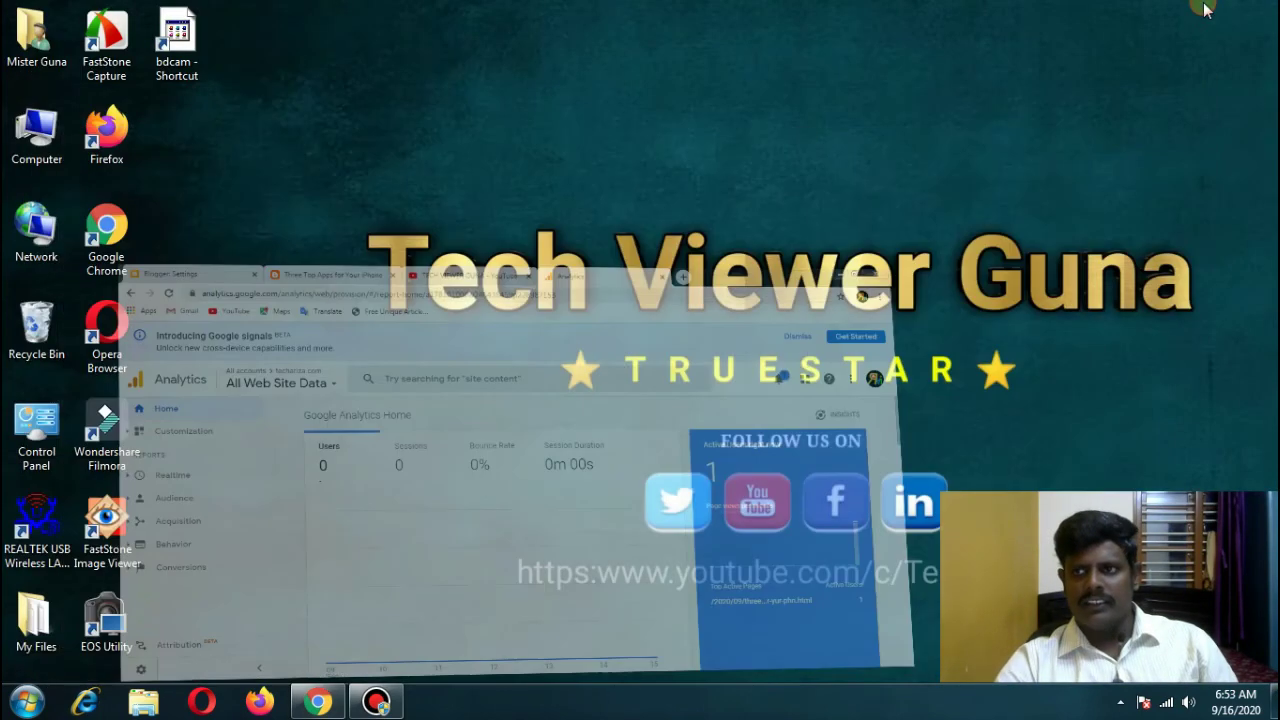